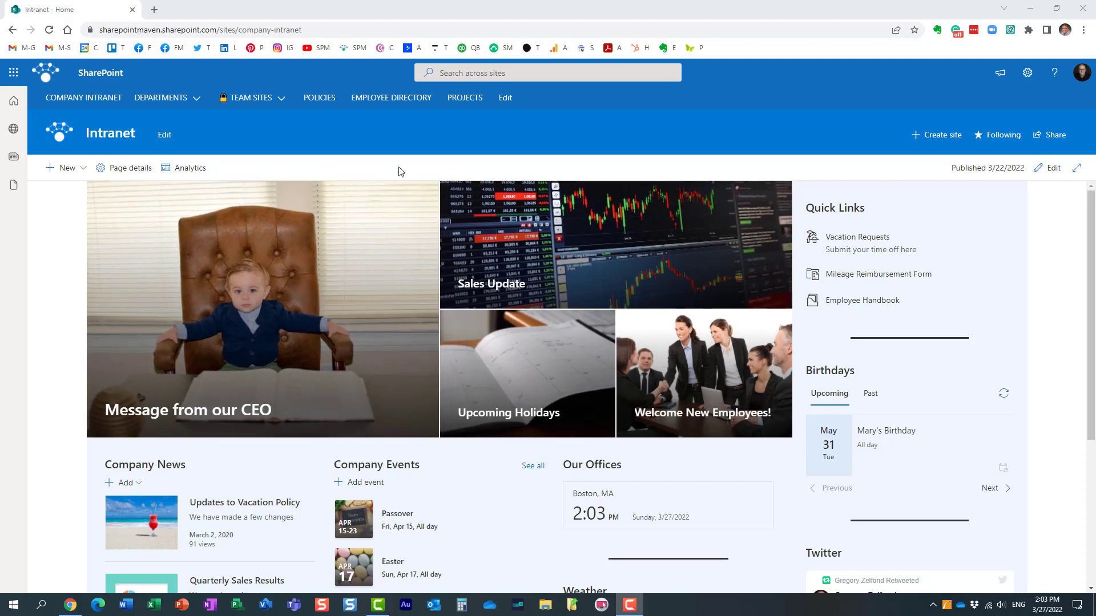
# Step: Start editing the intranet home page and add a one-column section below the Company News, Company Events and Our Offices section
pyautogui.scroll(-3, 436, 271)
pyautogui.scroll(3, 436, 271)
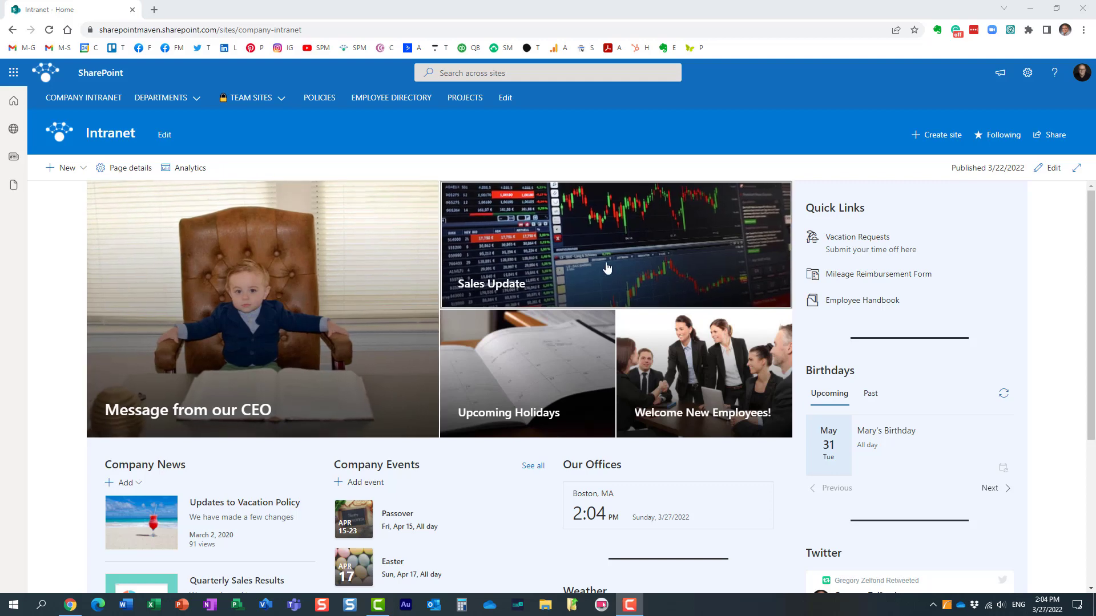
pyautogui.scroll(-3, 432, 370)
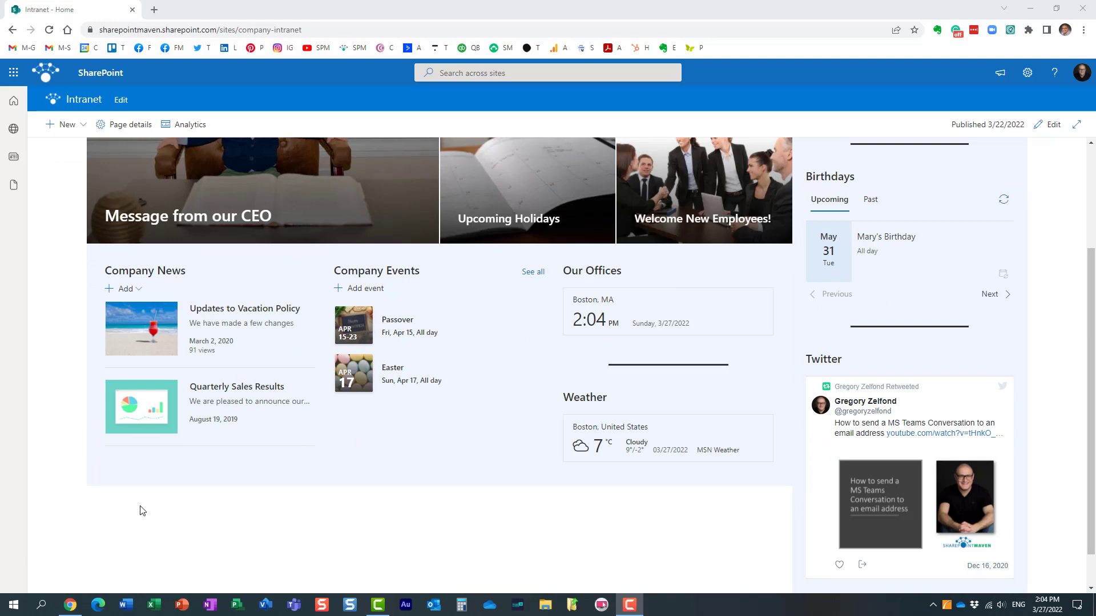
pyautogui.scroll(3, 858, 146)
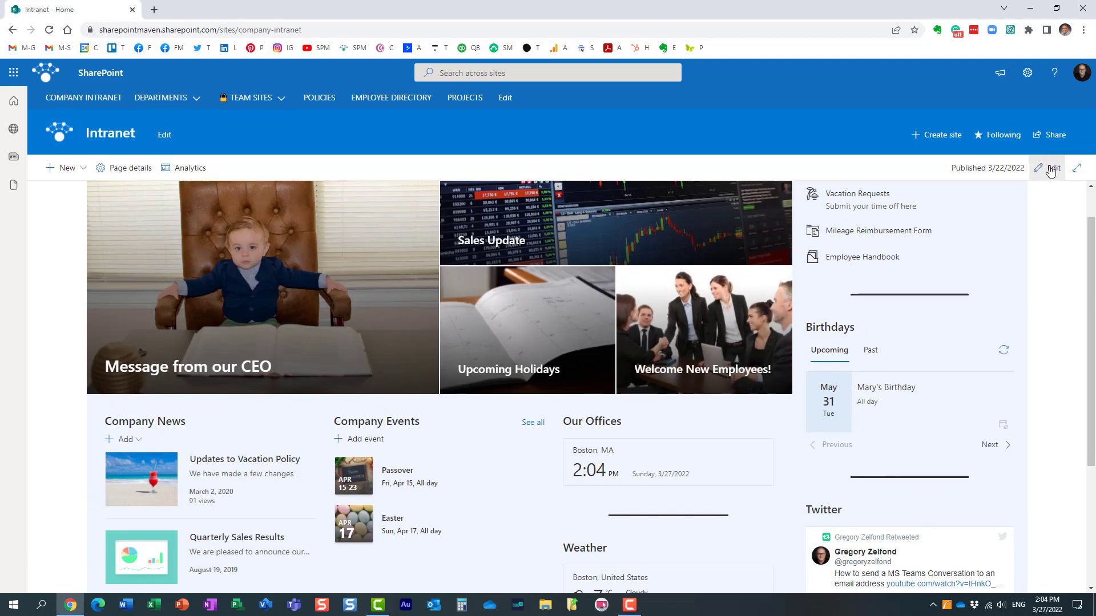
pyautogui.click(1051, 168)
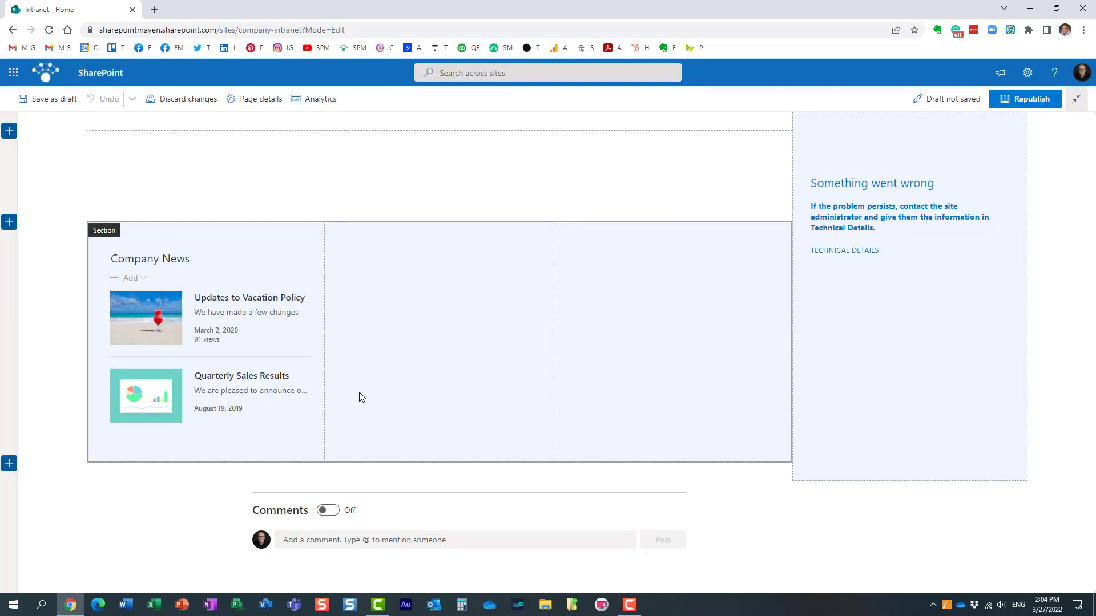
pyautogui.scroll(-6, 347, 398)
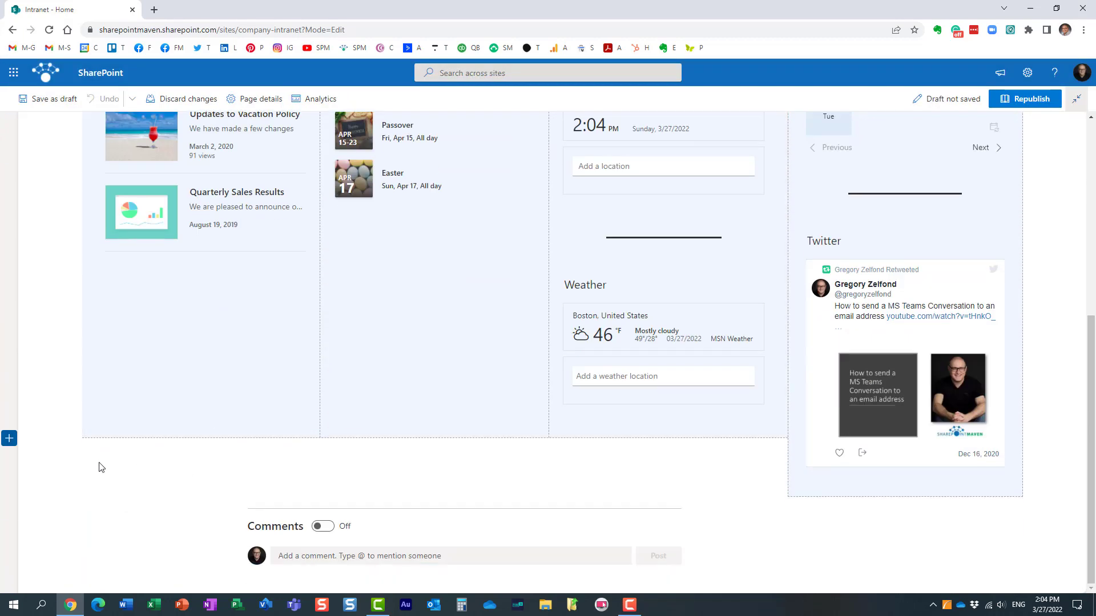
pyautogui.click(10, 439)
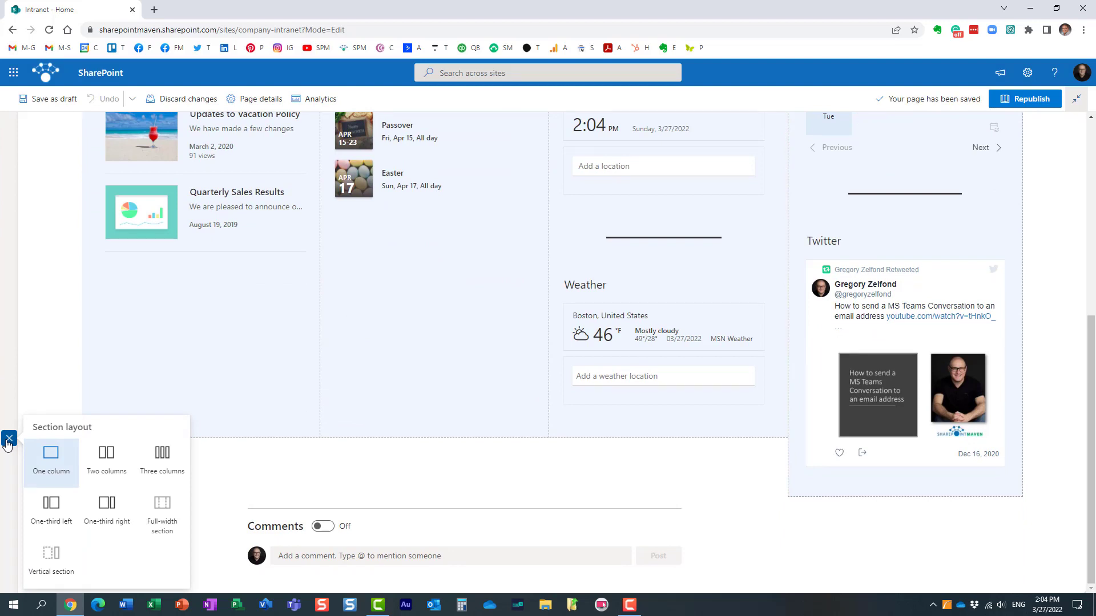
pyautogui.click(52, 470)
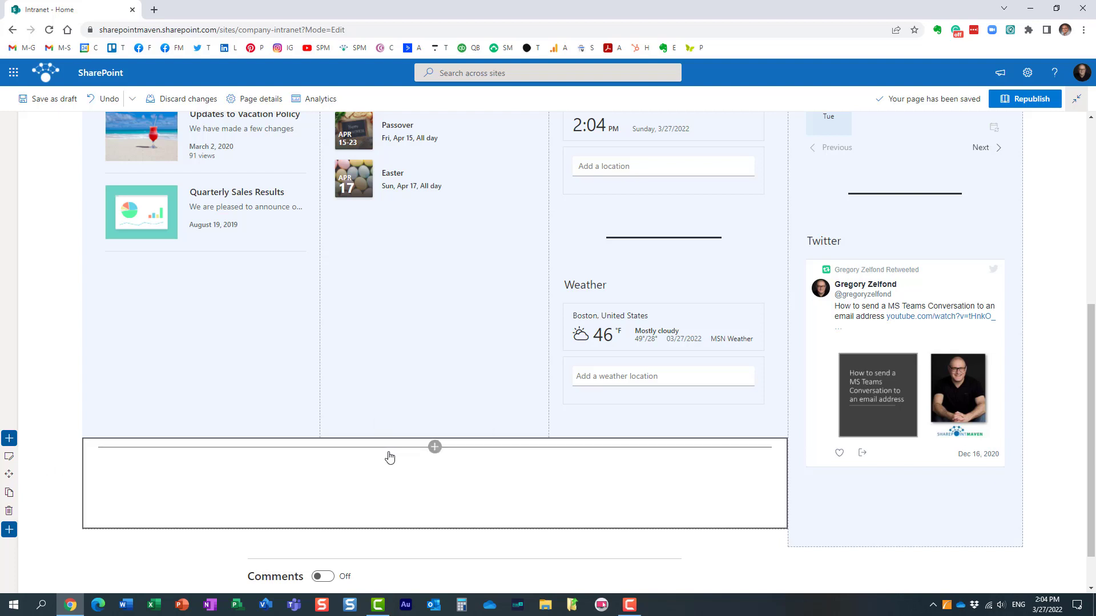
# Step: Make the new one-column section collapsible and name it "How to change password"
pyautogui.click(8, 459)
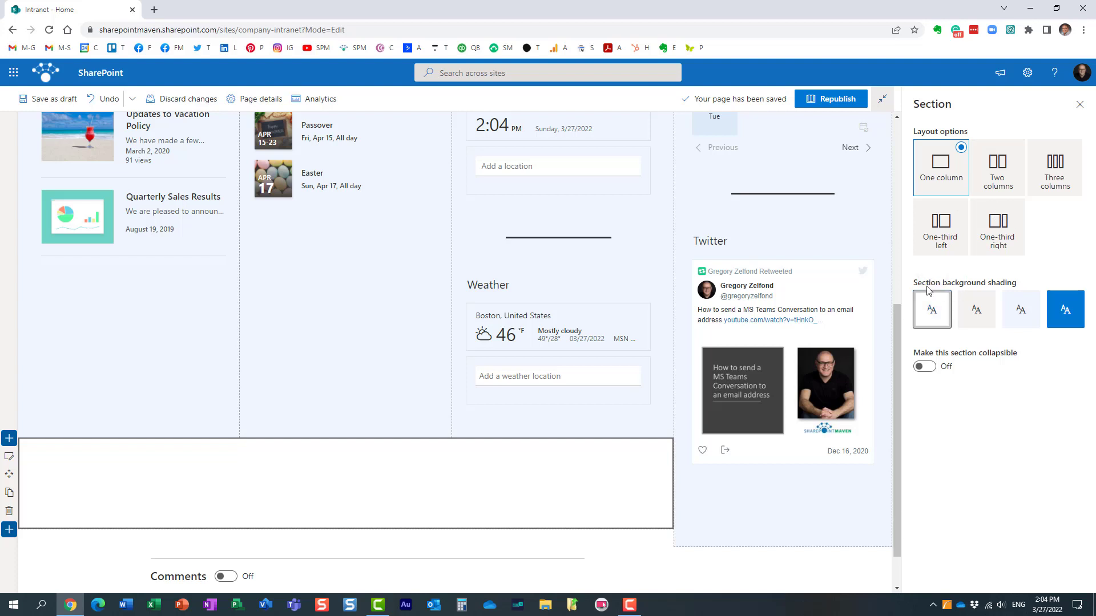
pyautogui.click(924, 367)
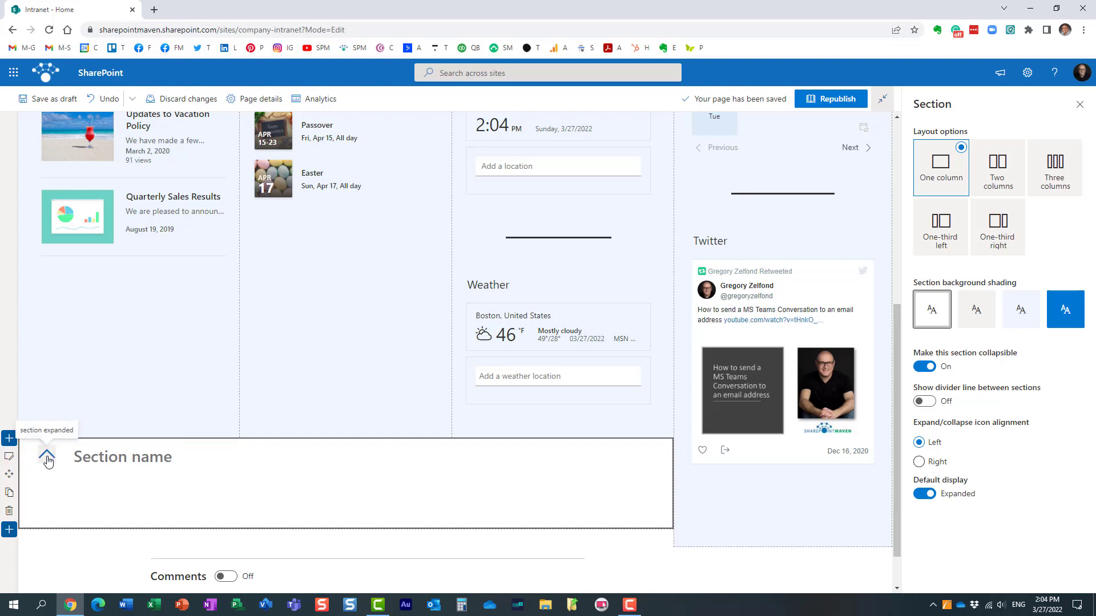
pyautogui.click(87, 461)
pyautogui.write('H')
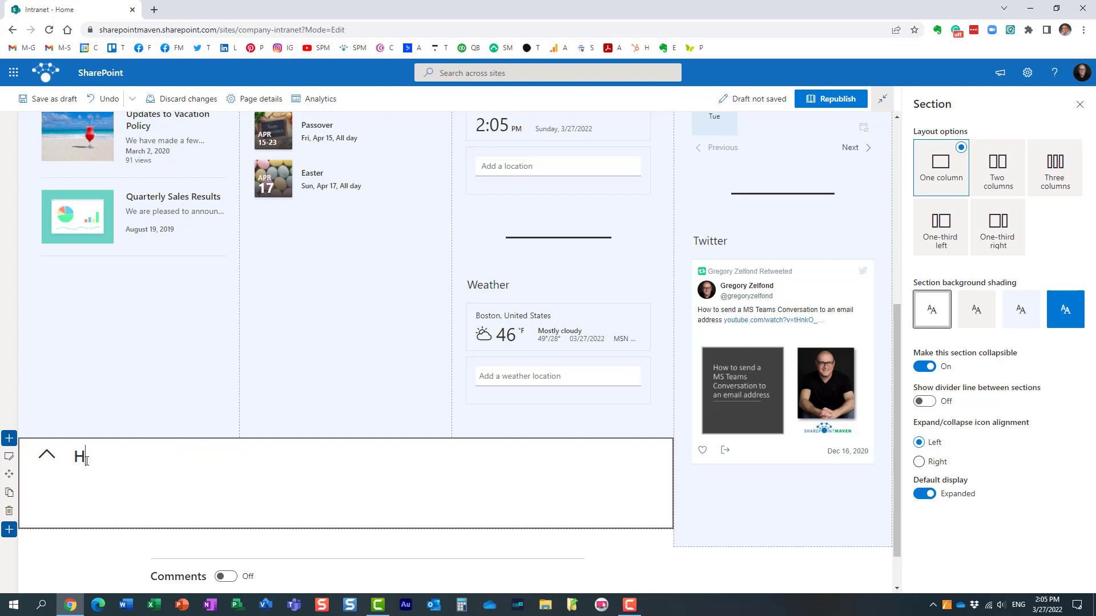
pyautogui.write('ow to change password')
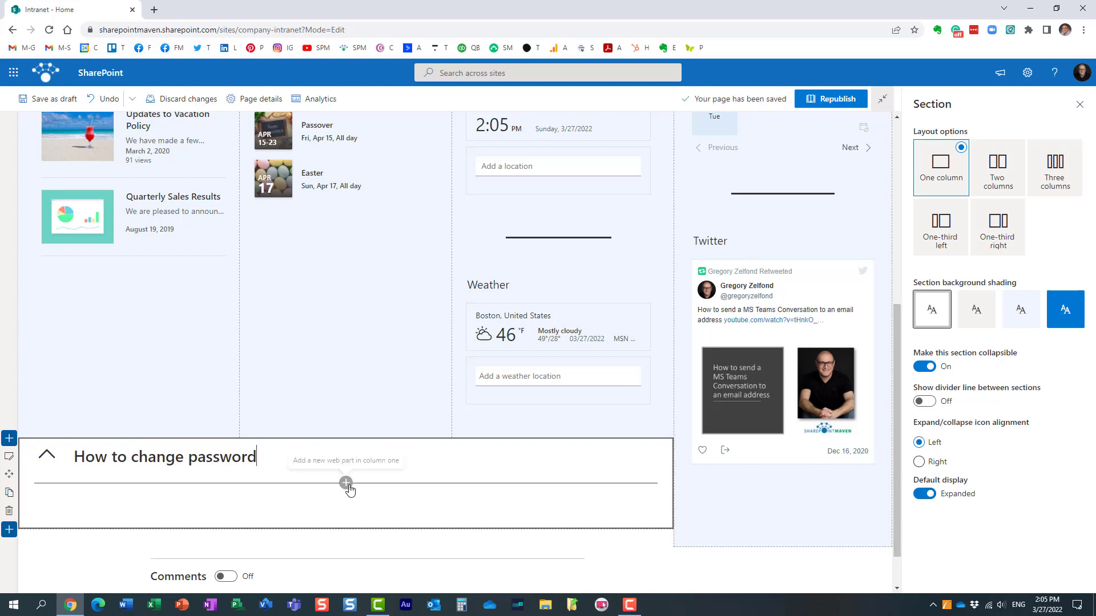
# Step: Add a Text web part to the "How to change password" section with the text "Please email IT"
pyautogui.click(347, 485)
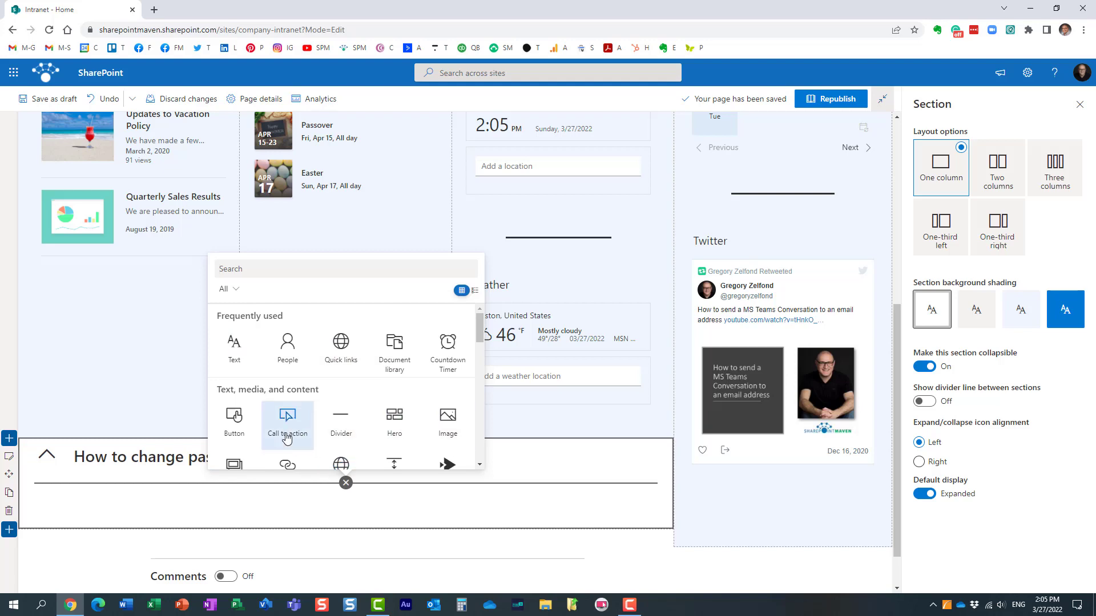
pyautogui.scroll(-5, 481, 336)
pyautogui.scroll(5, 475, 413)
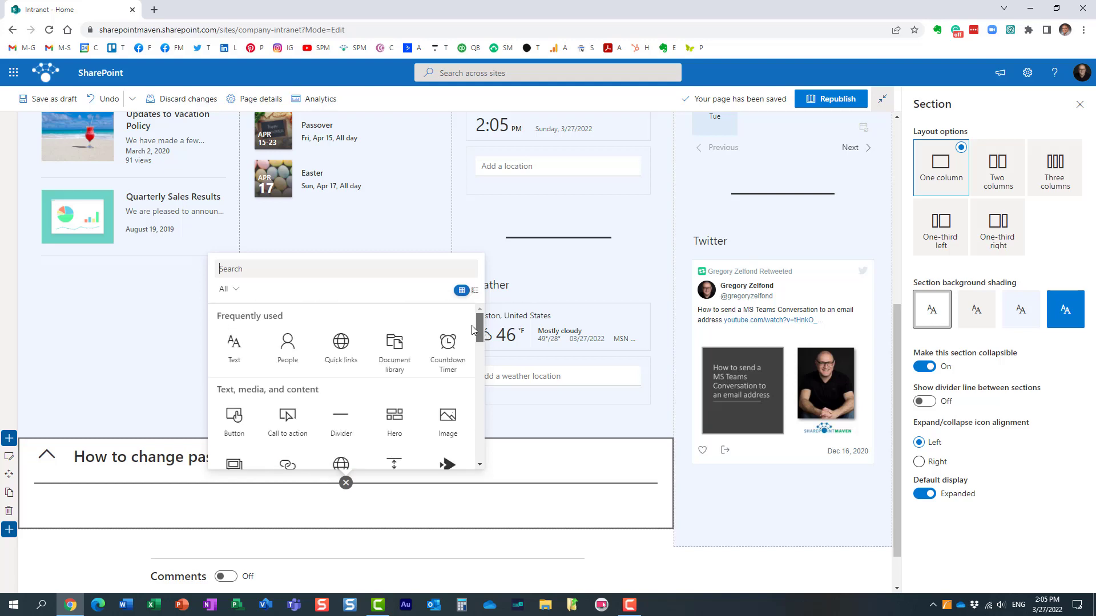
pyautogui.click(239, 354)
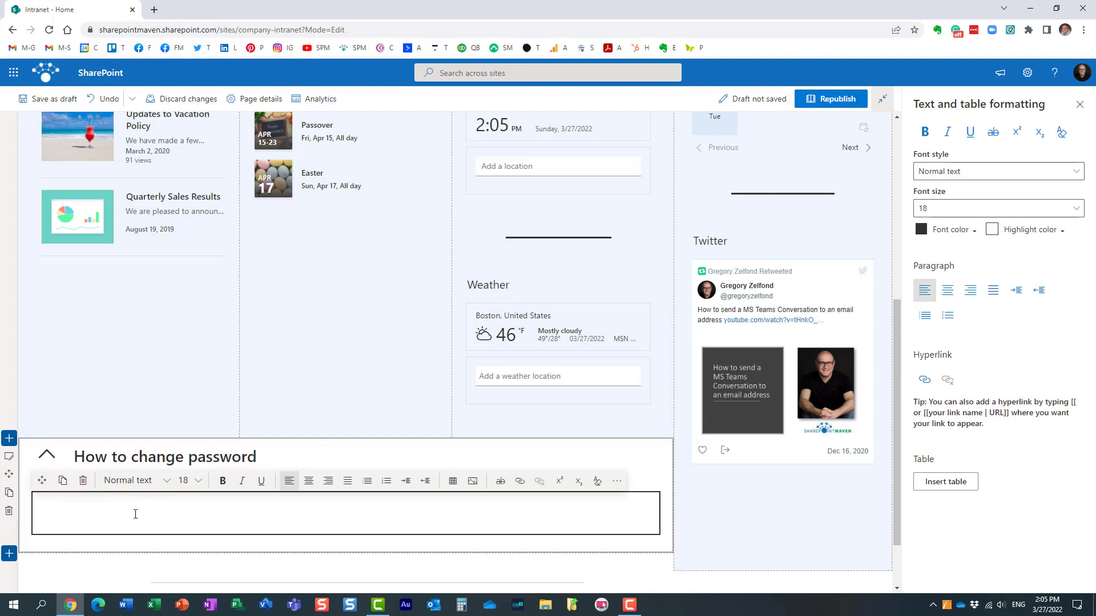
pyautogui.write('Please go ')
pyautogui.write('email IT')
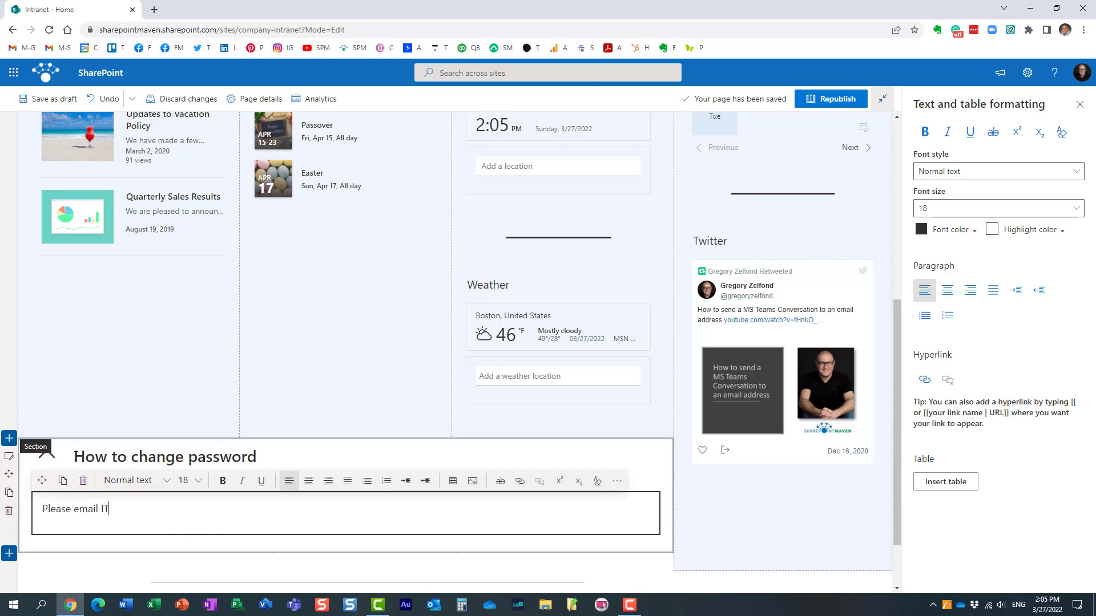
# Step: Show a divider line for the "How to change password" section and set its default display to Collapsed, keeping the icon alignment Left
pyautogui.click(13, 463)
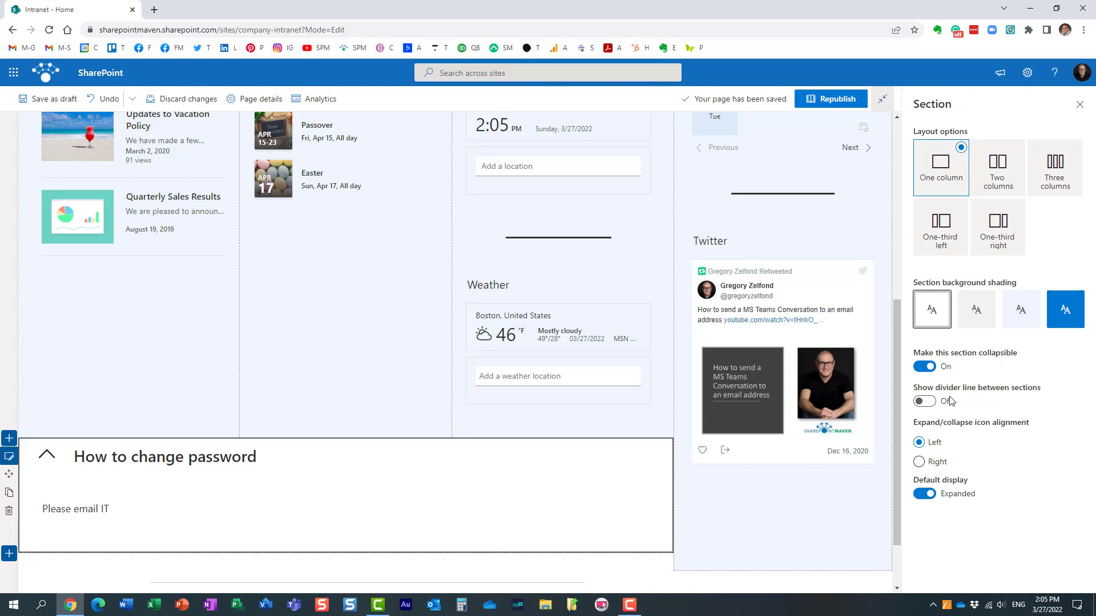
pyautogui.click(919, 462)
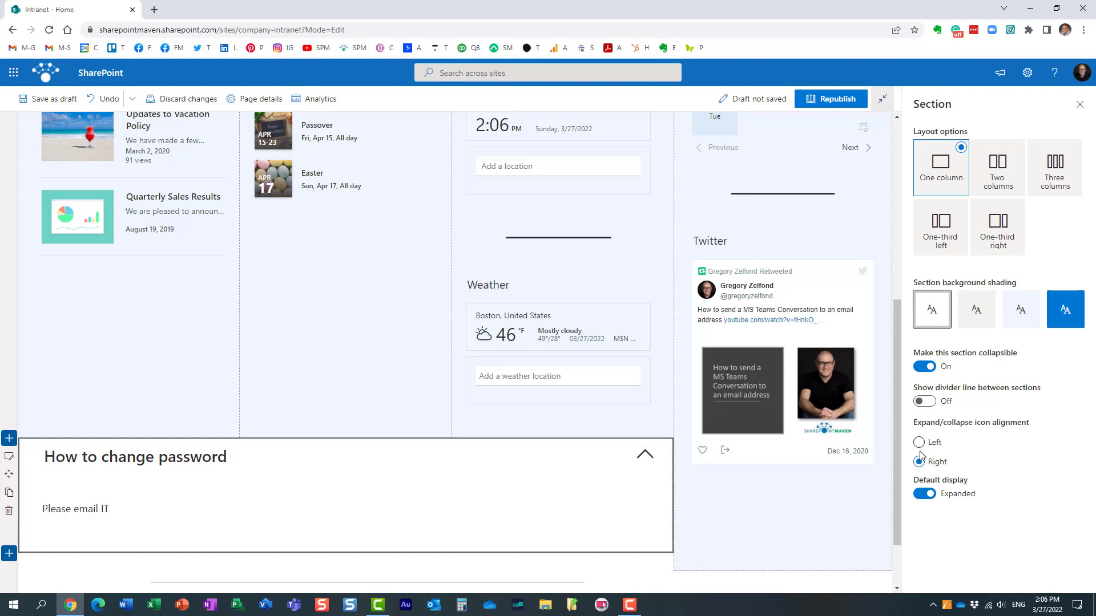
pyautogui.click(918, 443)
pyautogui.click(924, 401)
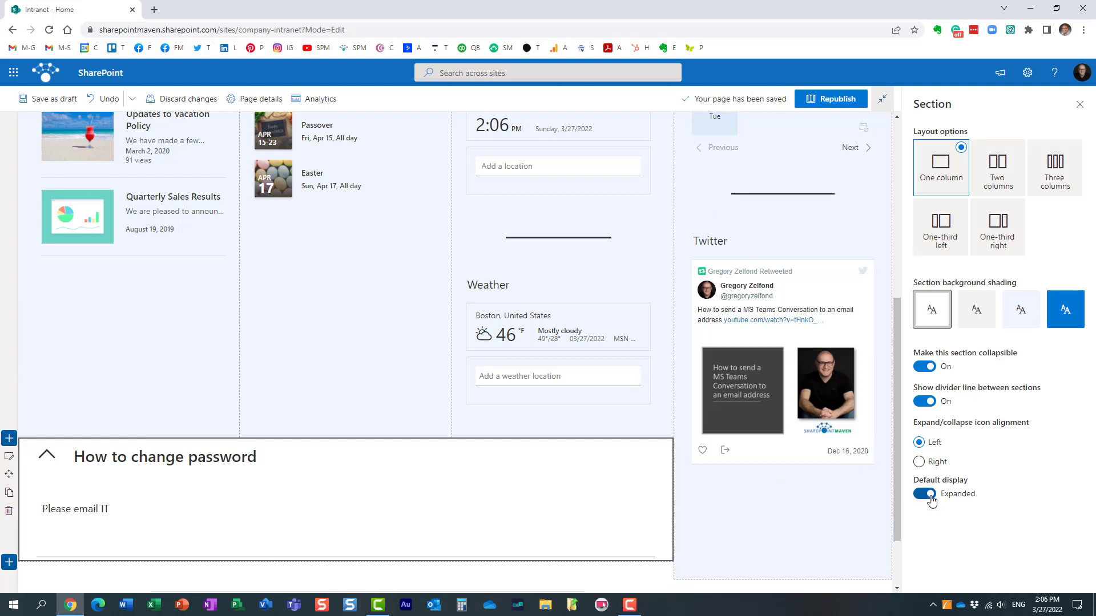
pyautogui.click(923, 495)
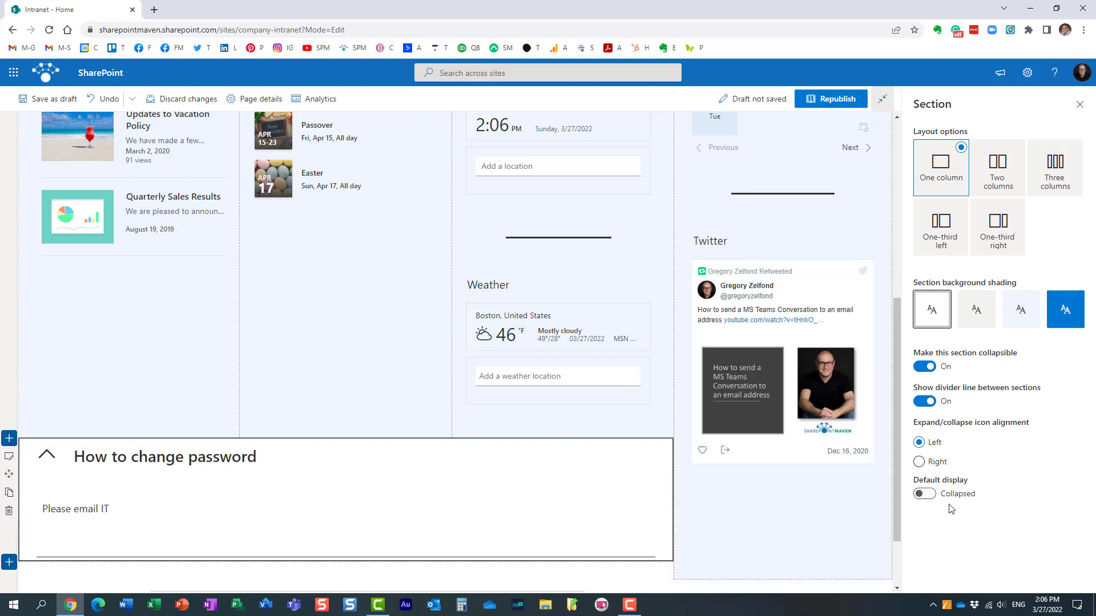
# Step: Add another one-column section below the "How to change password" section
pyautogui.scroll(-1, 67, 520)
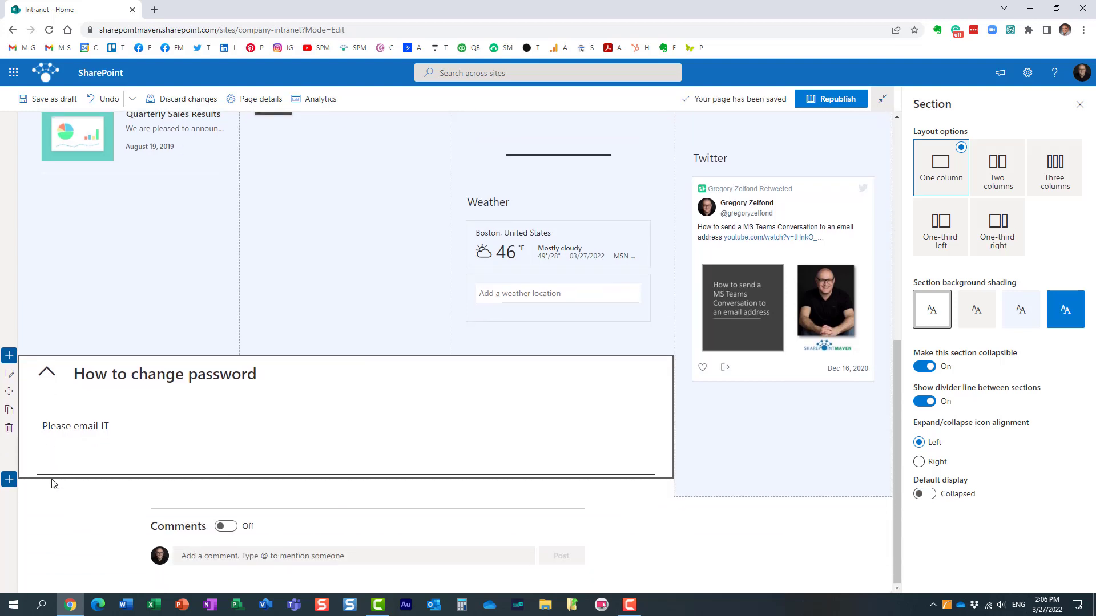
pyautogui.click(11, 482)
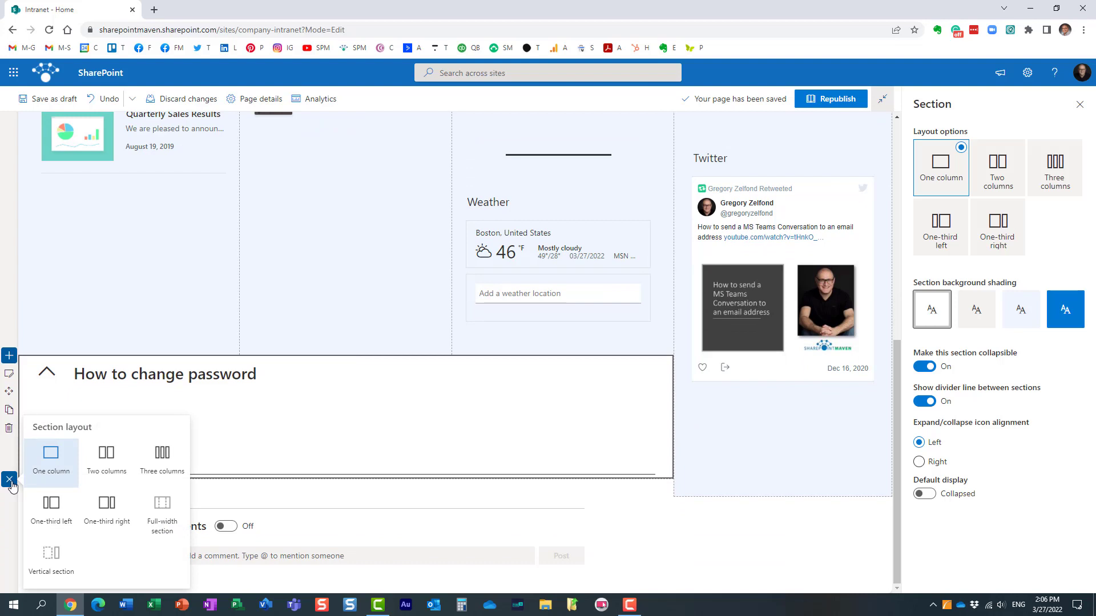
pyautogui.click(51, 457)
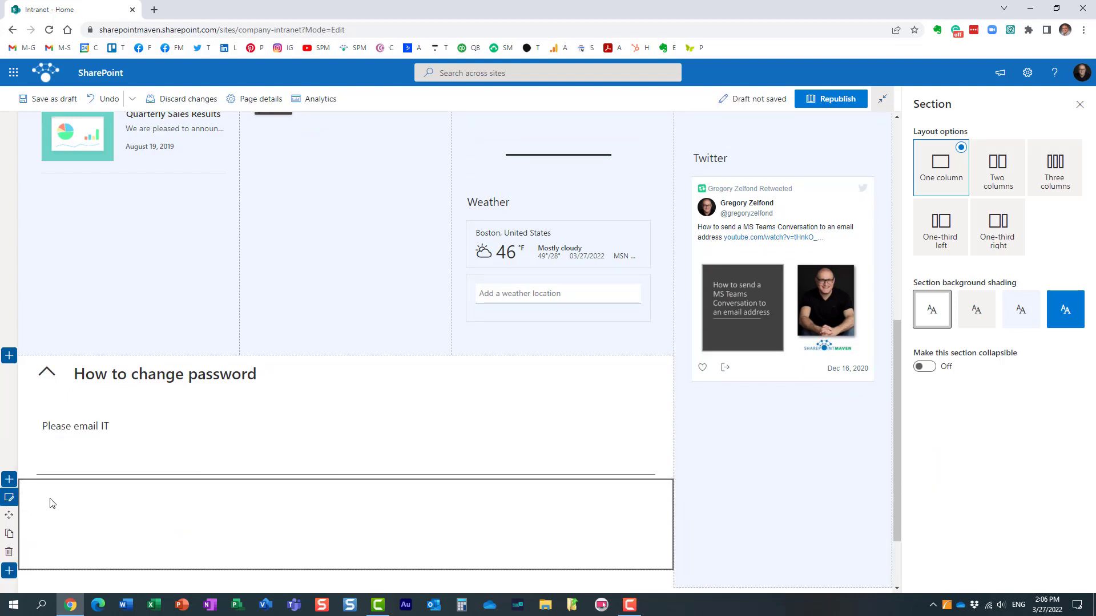
# Step: Make the newest section collapsible with a divider line and name it "How to request vacation"
pyautogui.click(924, 367)
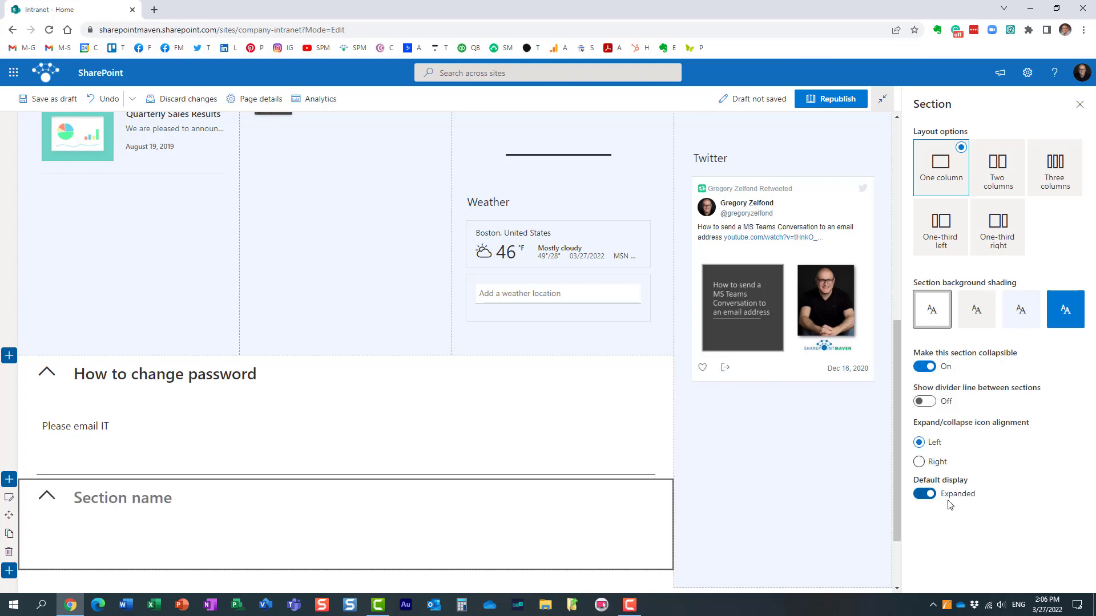
pyautogui.click(925, 402)
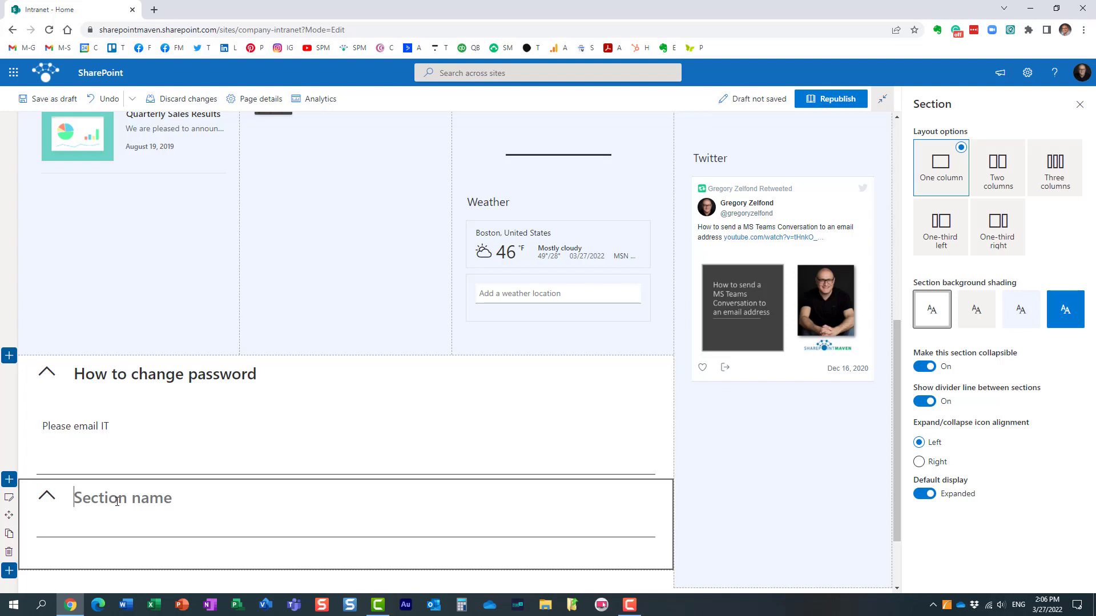
pyautogui.write('How')
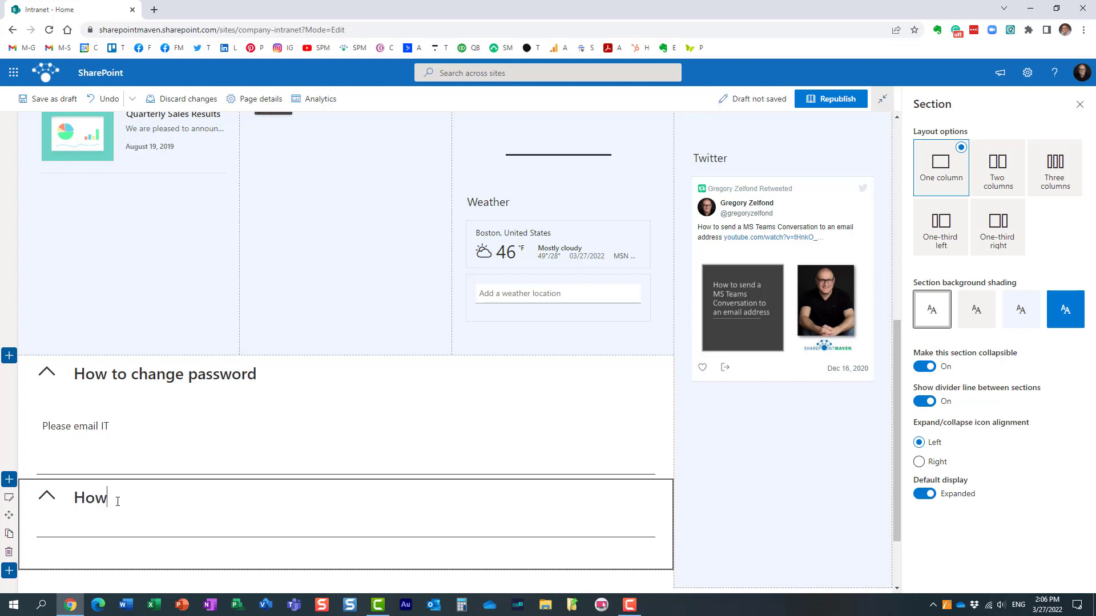
pyautogui.write(' to request vacation')
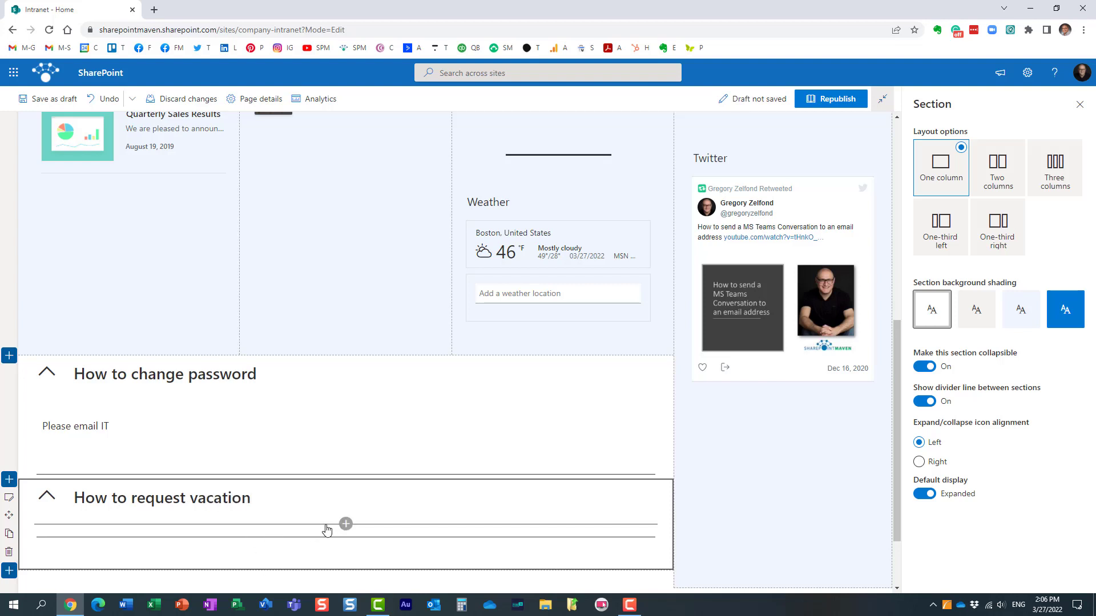
pyautogui.click(345, 524)
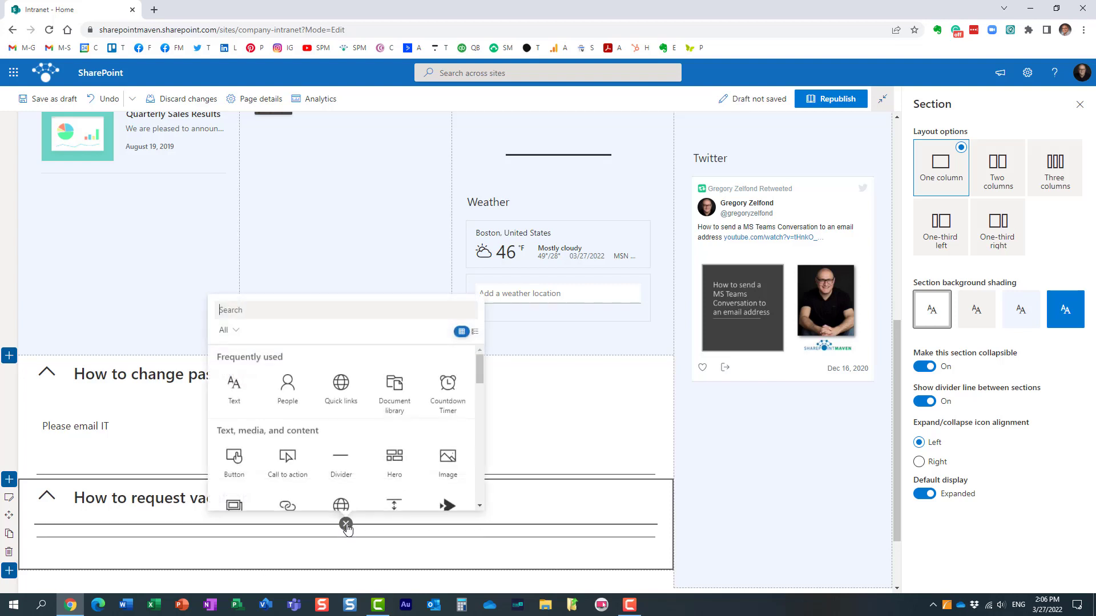
pyautogui.click(245, 401)
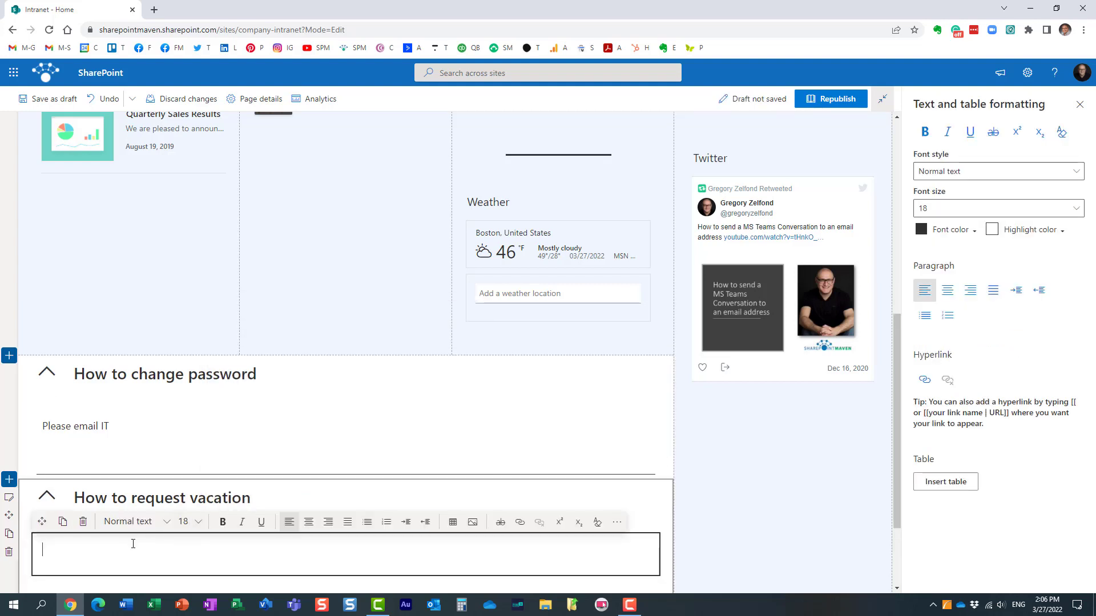
pyautogui.click(83, 522)
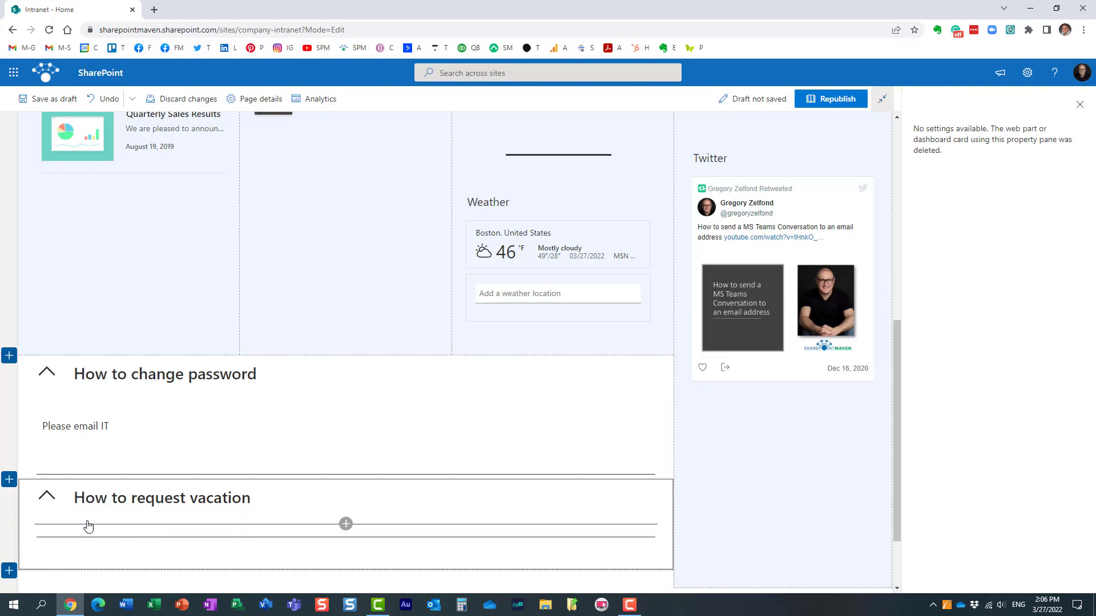
# Step: Search the web parts for "form" and add Microsoft Forms to the "How to request vacation" section
pyautogui.click(346, 524)
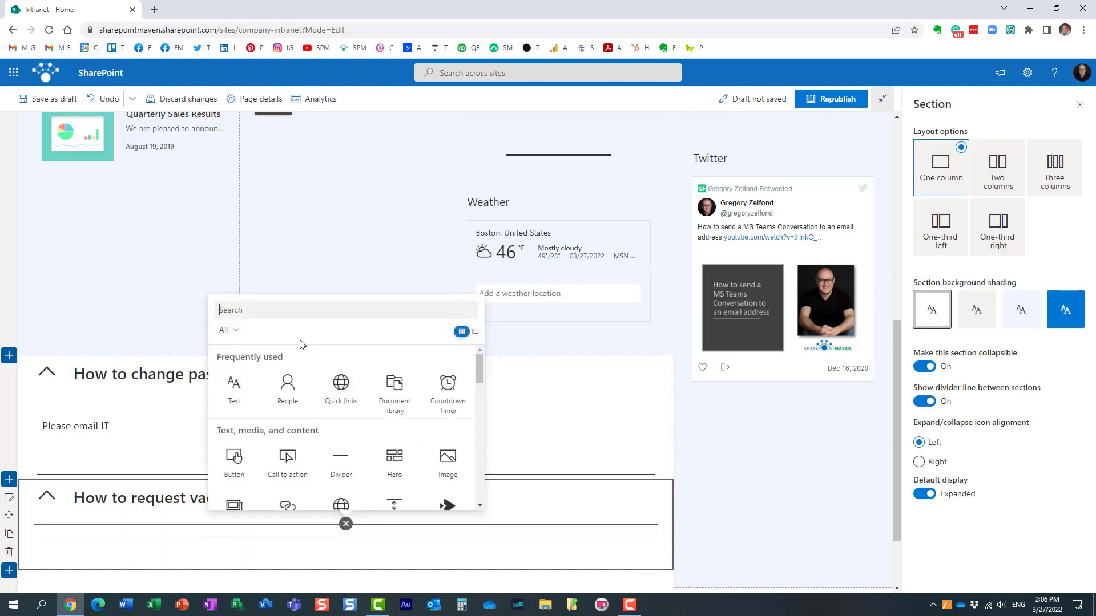
pyautogui.write('form')
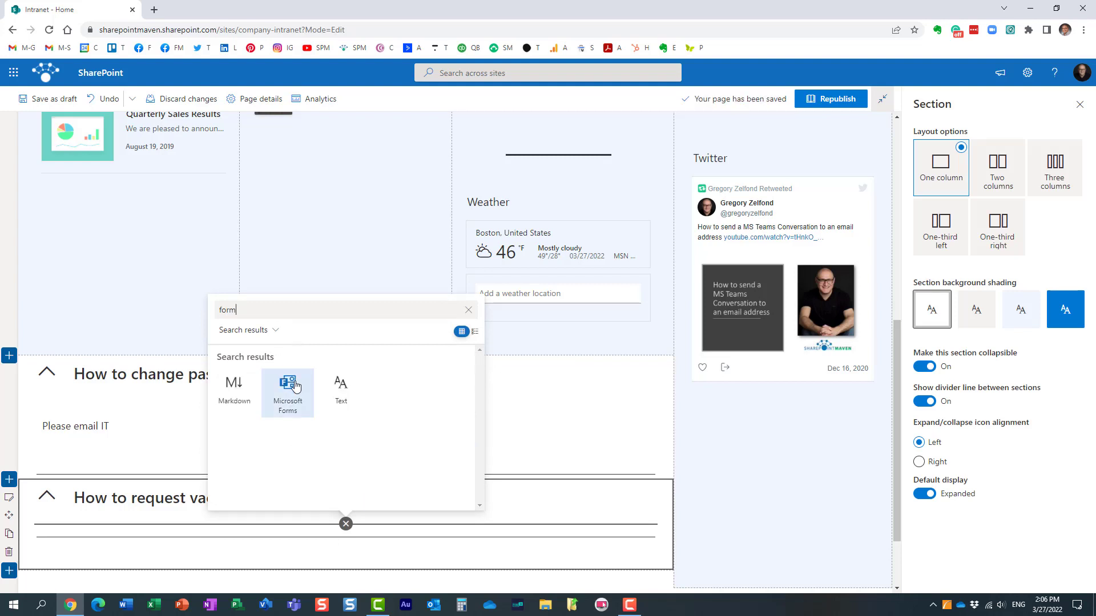
pyautogui.click(295, 387)
pyautogui.scroll(-3, 298, 566)
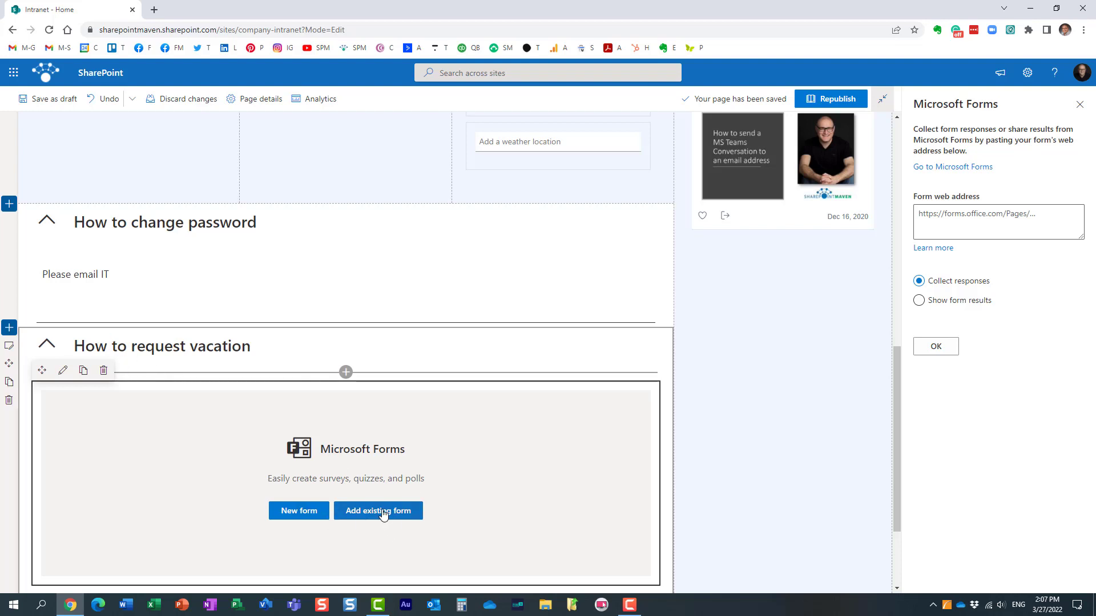
# Step: Open the Microsoft Forms app in a new browser tab from the list of Microsoft 365 apps
pyautogui.click(13, 72)
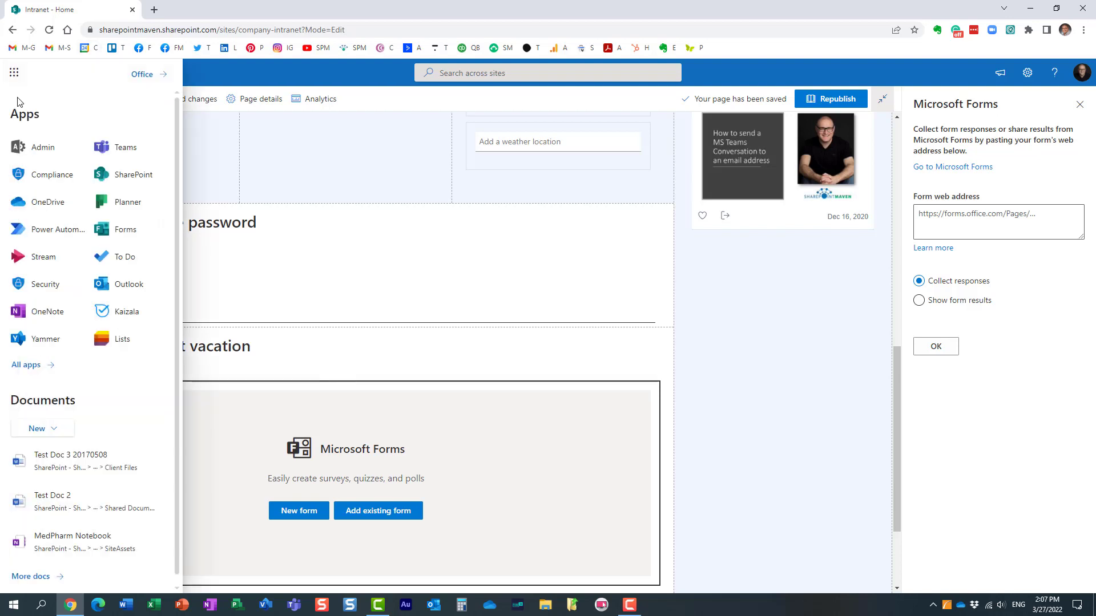
pyautogui.click(164, 229)
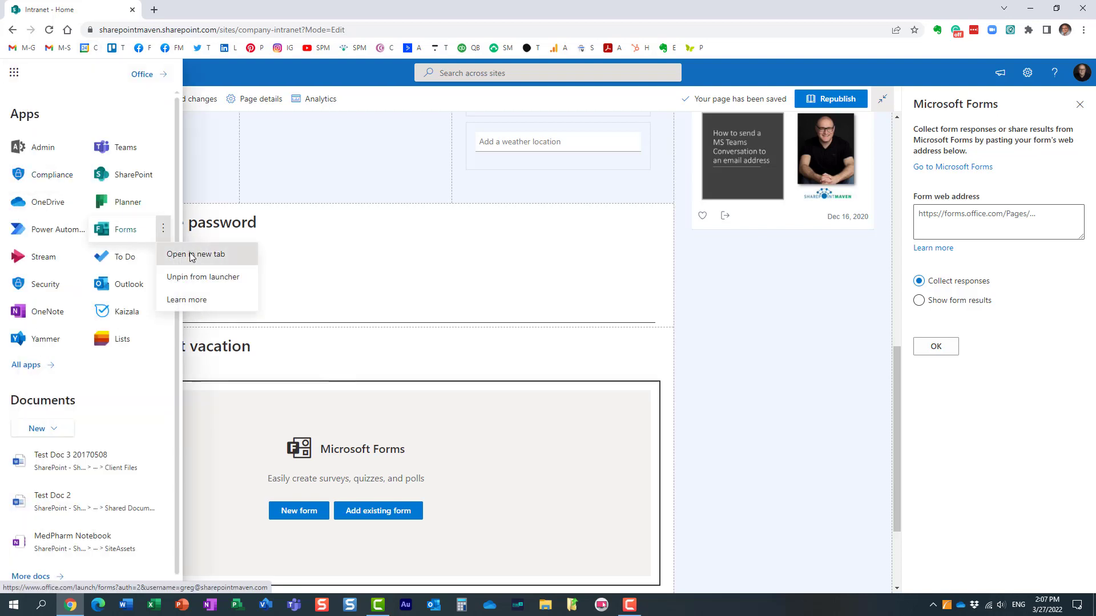
pyautogui.click(192, 255)
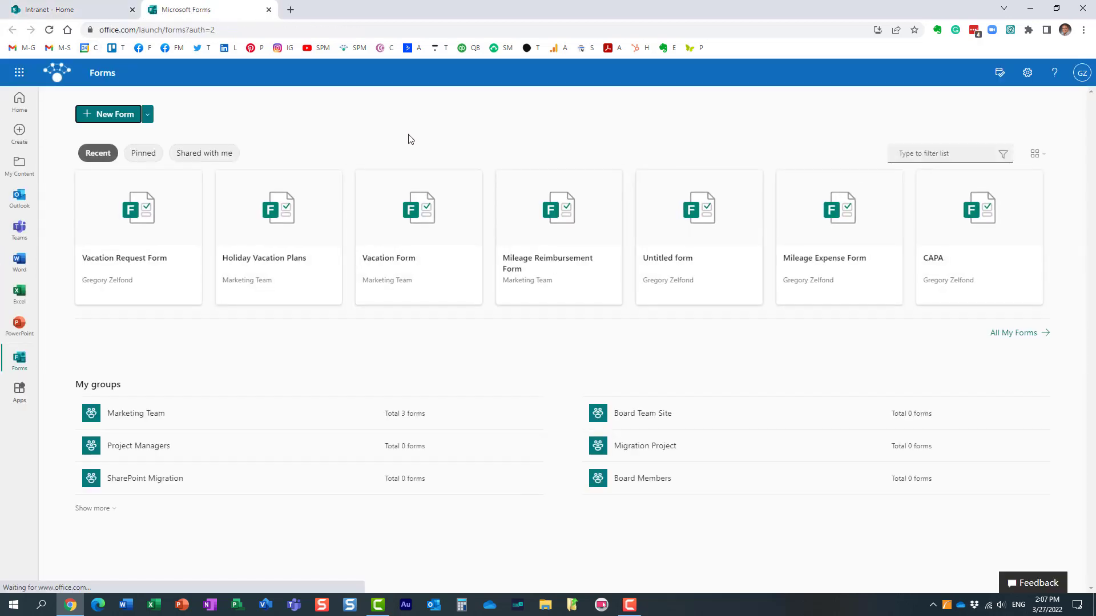
# Step: Open the Vacation Request Form and copy its link for collecting responses
pyautogui.click(141, 216)
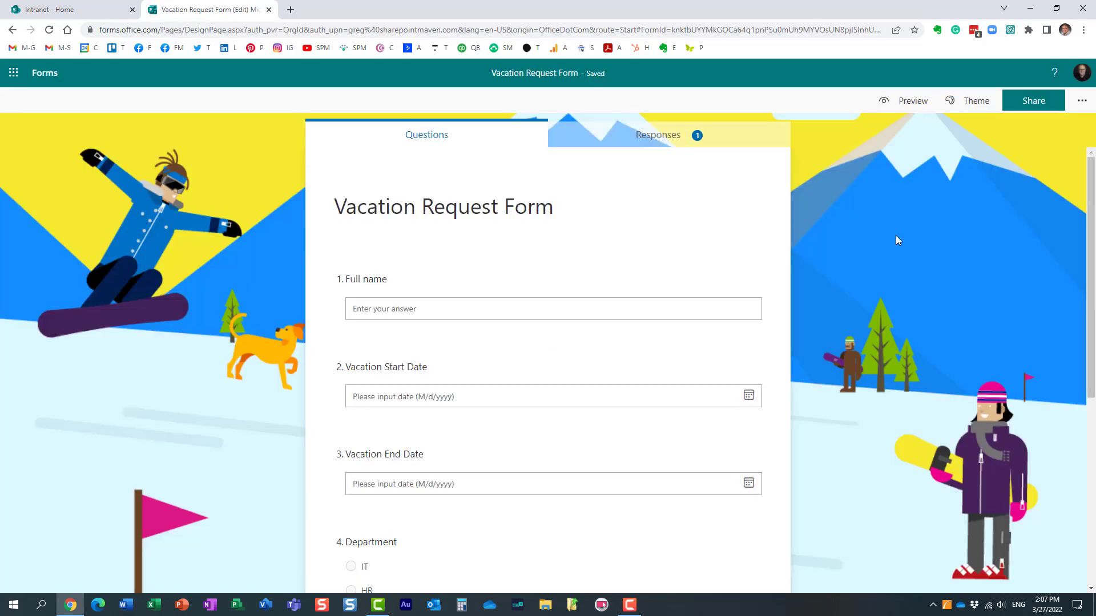
pyautogui.click(1036, 91)
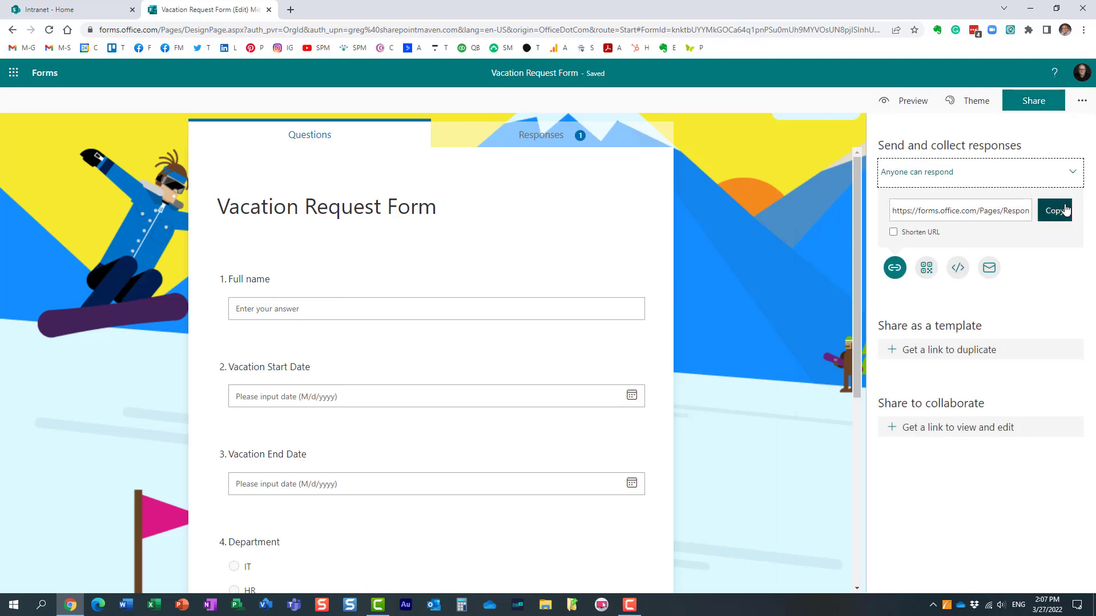
pyautogui.click(1065, 215)
# Step: Return to the Intranet page and embed the existing Vacation Request Form in the "How to request vacation" section using the copied form address
pyautogui.click(63, 10)
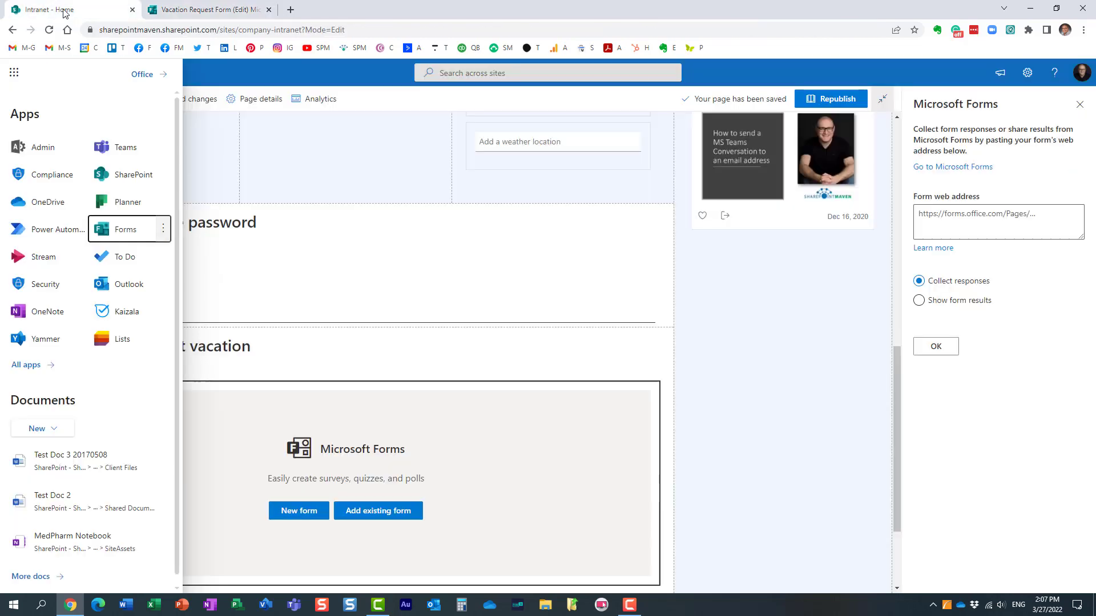
pyautogui.click(381, 512)
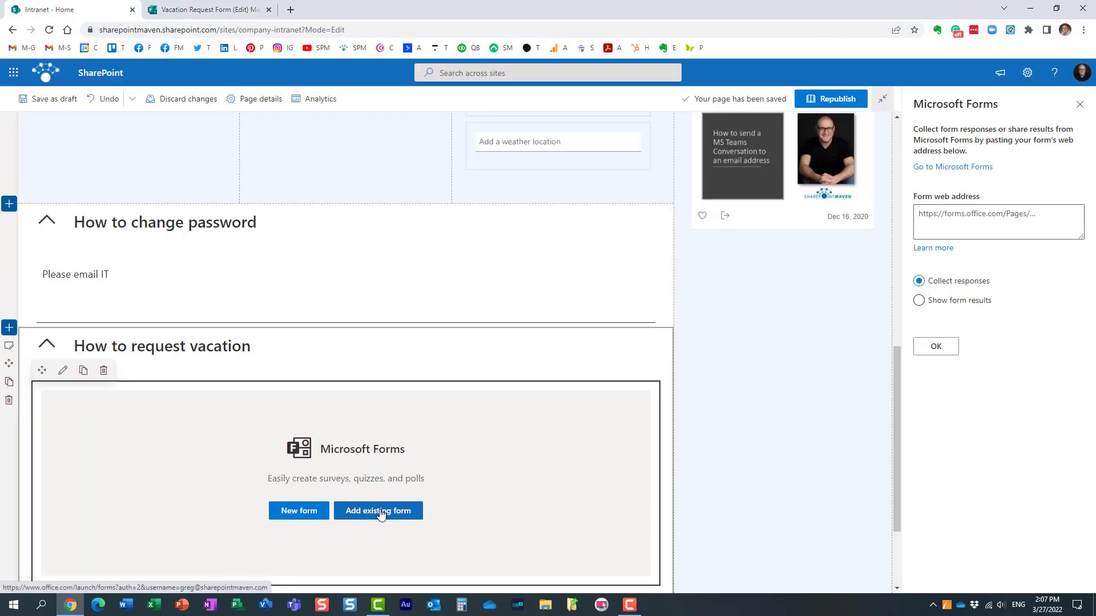
pyautogui.click(928, 213)
pyautogui.hotkey('ctrl', 'v')
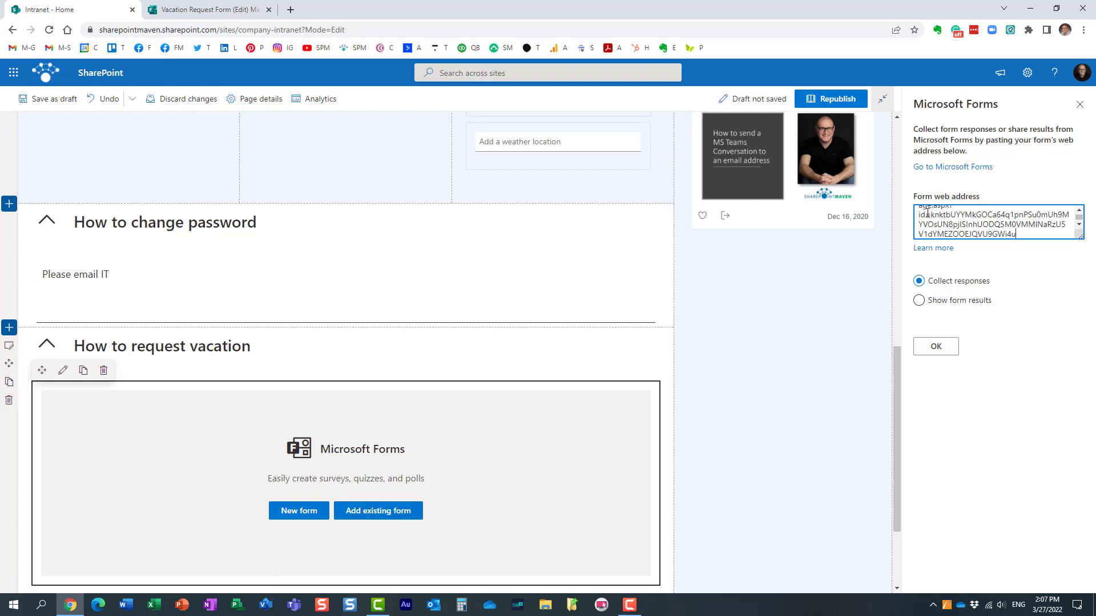
pyautogui.click(936, 347)
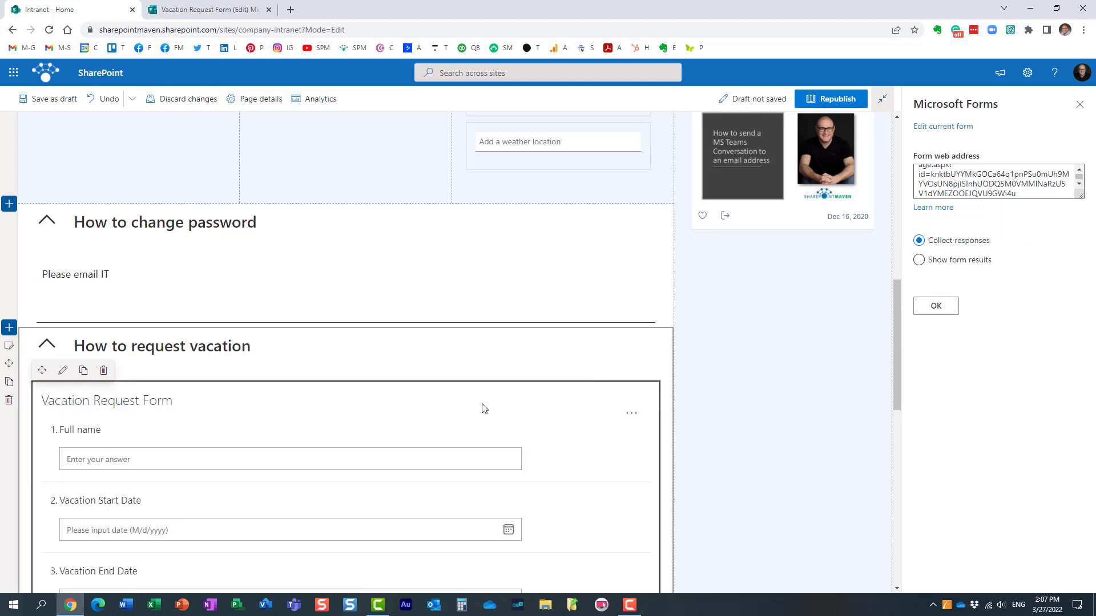
# Step: Set the "How to request vacation" section's default display to Collapsed and republish the page
pyautogui.scroll(-3, 229, 492)
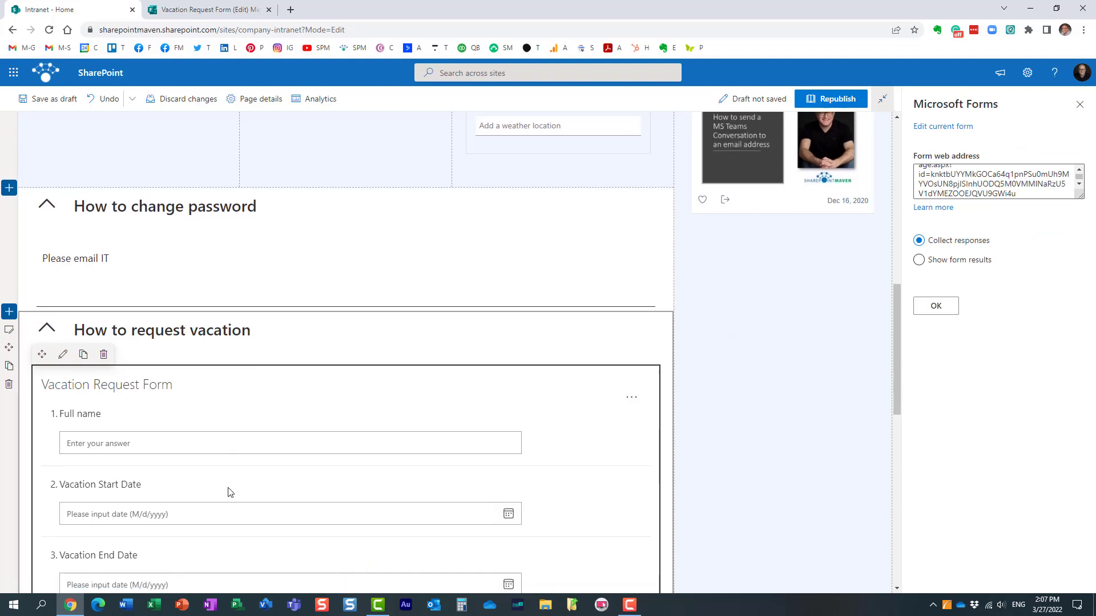
pyautogui.scroll(3, 229, 492)
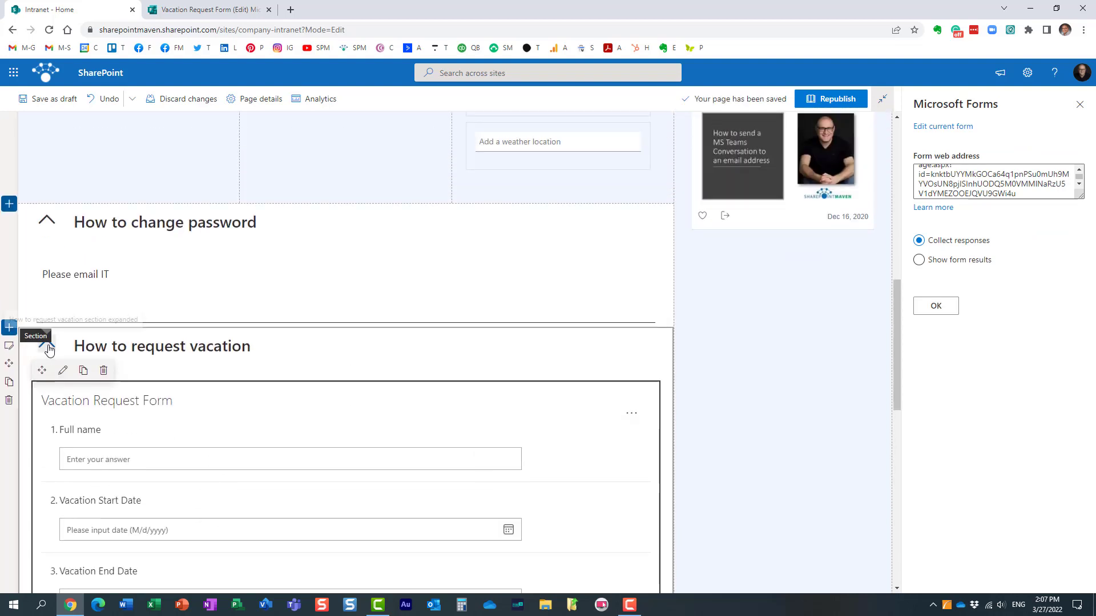
pyautogui.click(45, 345)
pyautogui.click(45, 410)
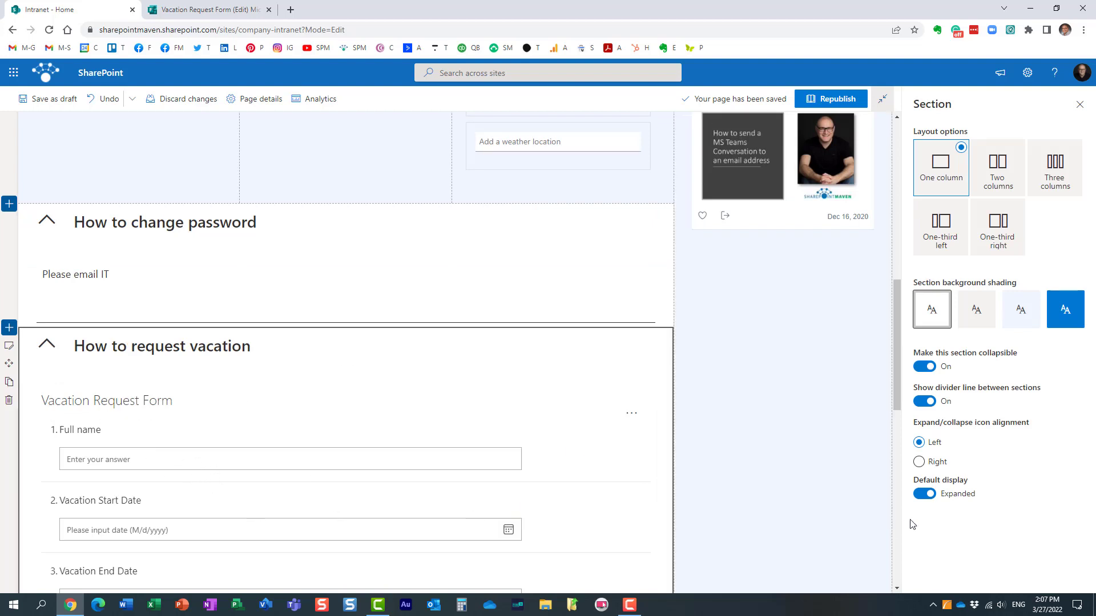
pyautogui.click(928, 495)
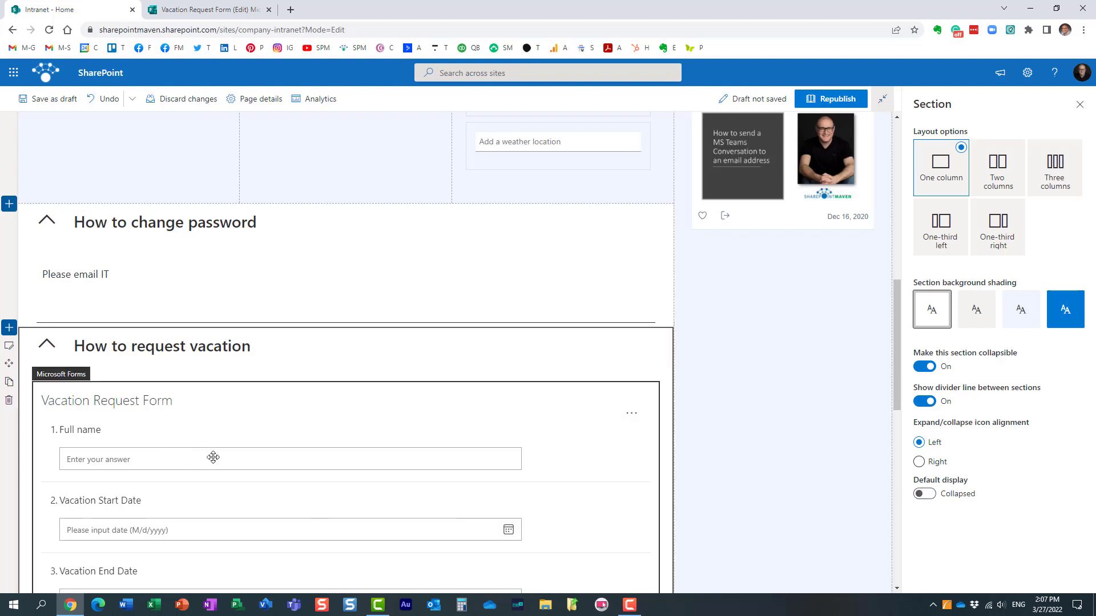
pyautogui.click(840, 102)
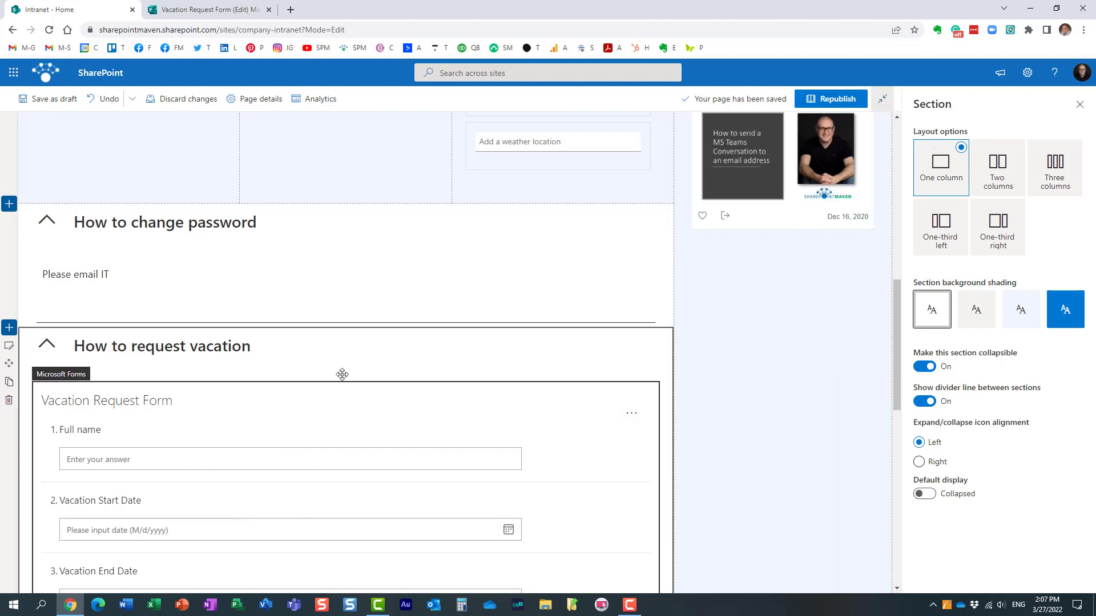
pyautogui.click(832, 104)
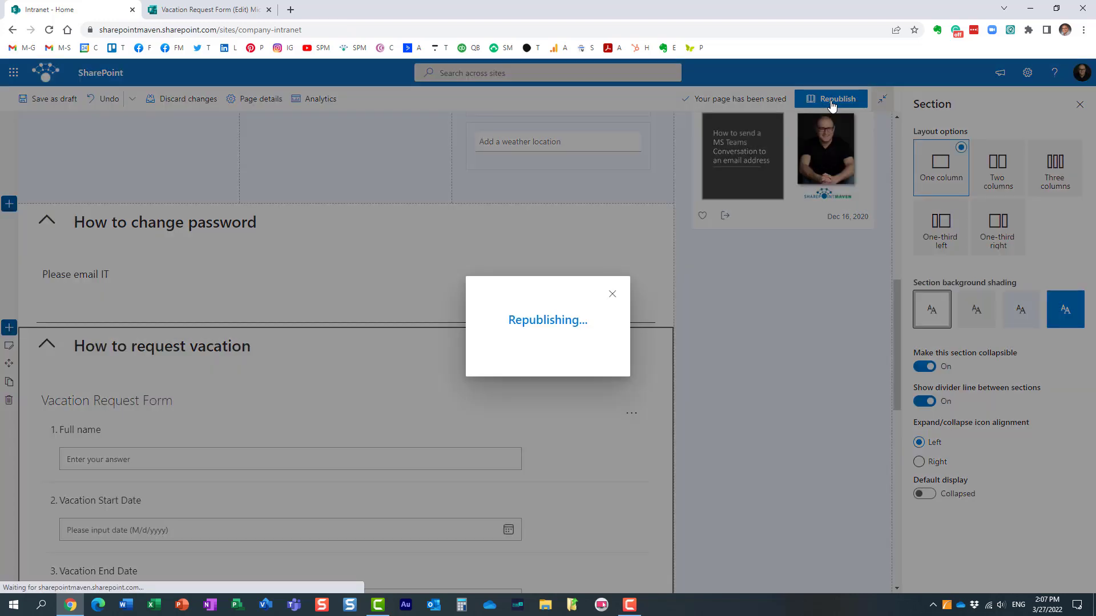
# Step: Test the "How to change password" section on the published page by expanding and collapsing it
pyautogui.scroll(5, 330, 383)
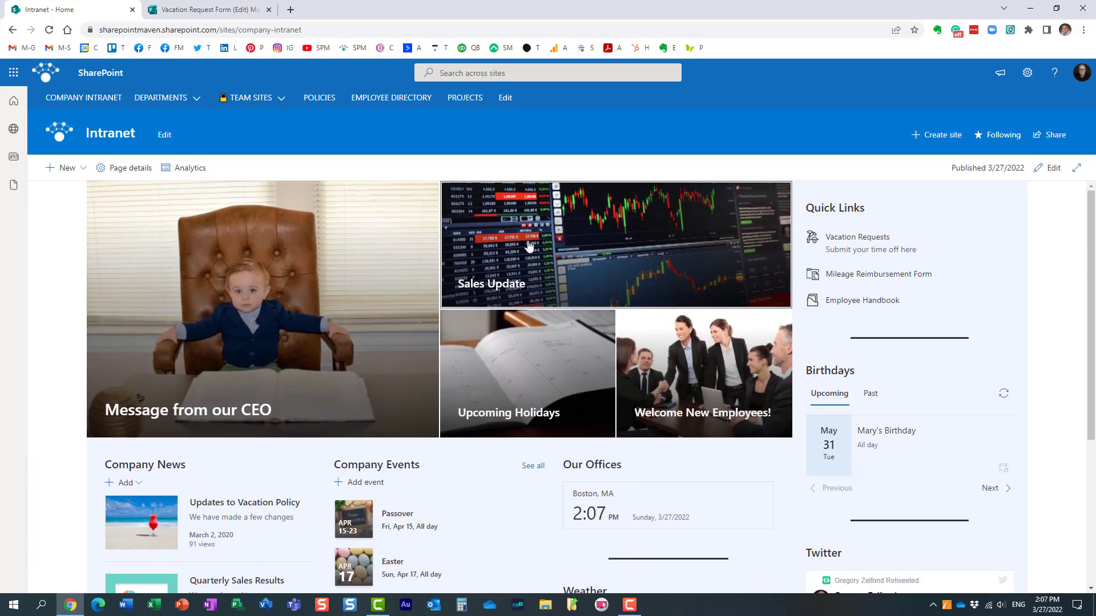
pyautogui.scroll(-4, 310, 404)
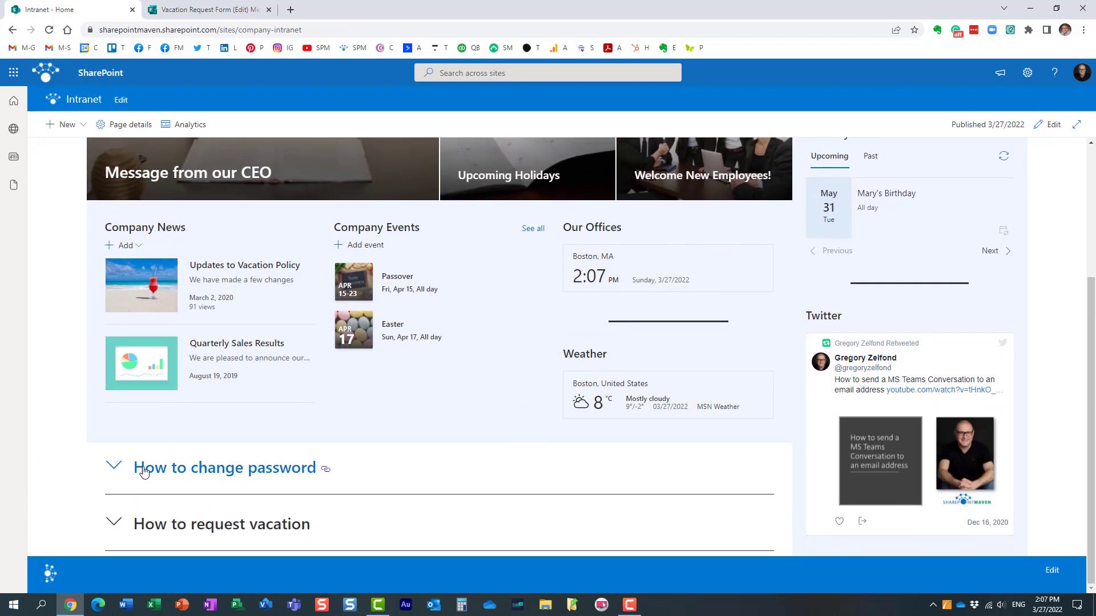
pyautogui.click(112, 473)
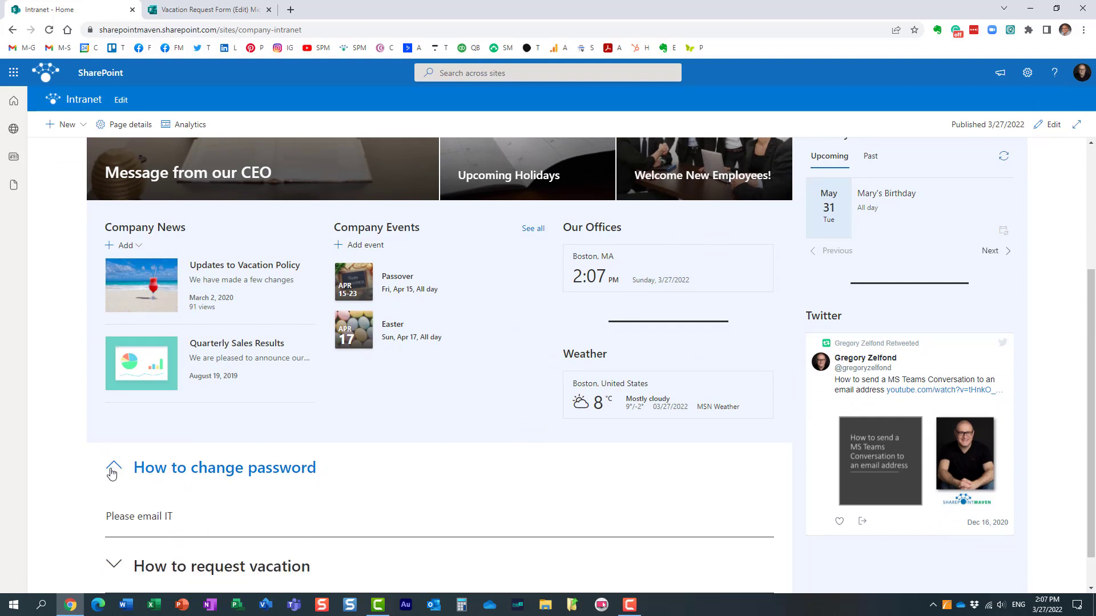
pyautogui.click(113, 471)
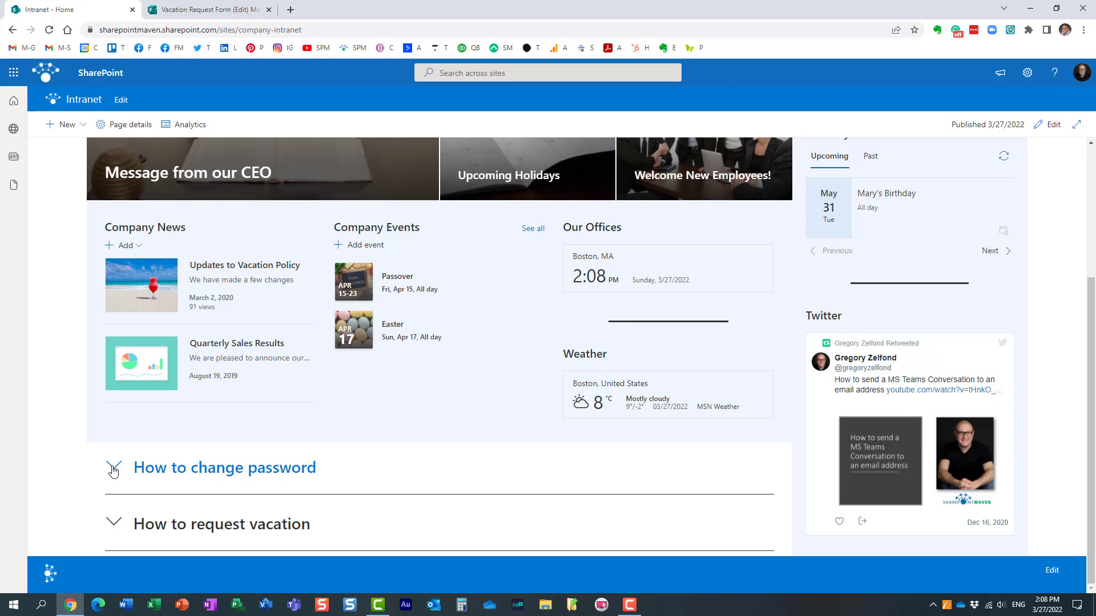
# Step: Expand the "How to request vacation" section, look through the embedded form's questions and submit a response
pyautogui.click(114, 524)
pyautogui.scroll(-3, 114, 529)
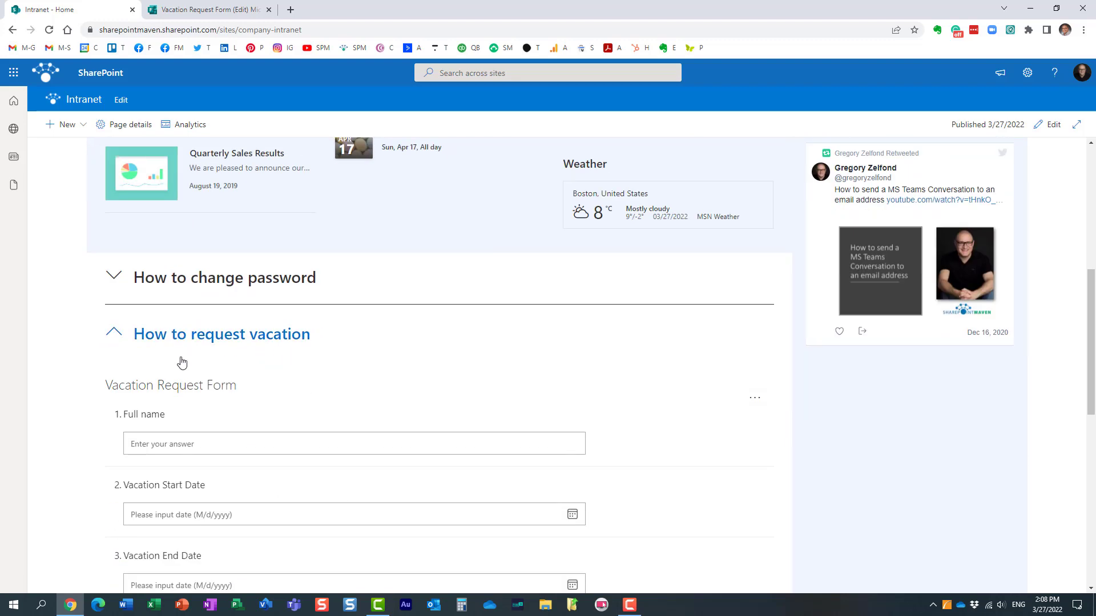
pyautogui.scroll(-8, 167, 457)
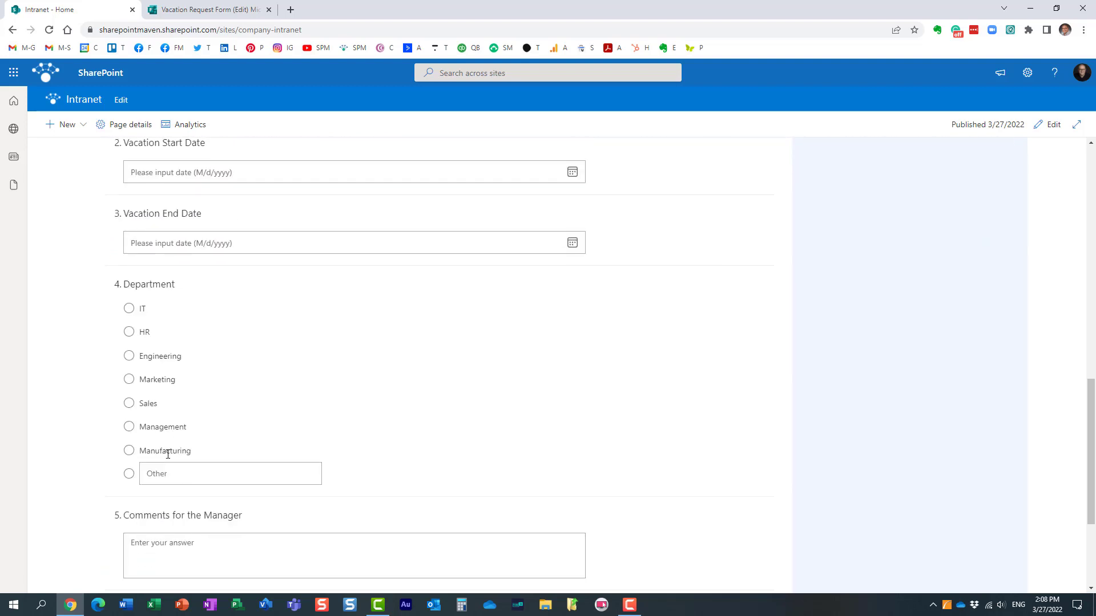
pyautogui.scroll(9, 166, 457)
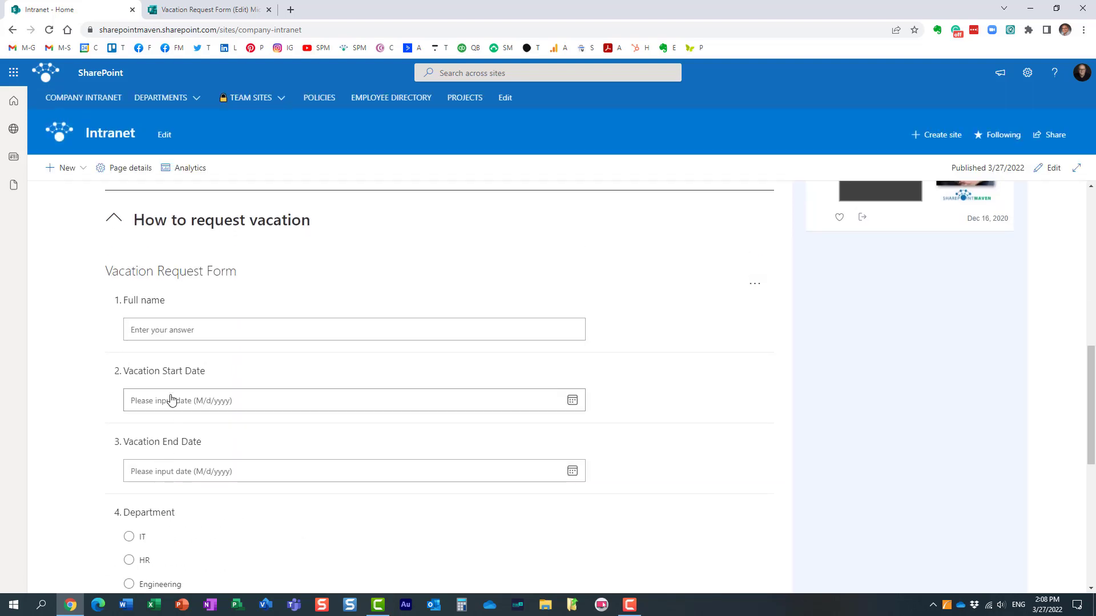
pyautogui.scroll(-3, 182, 433)
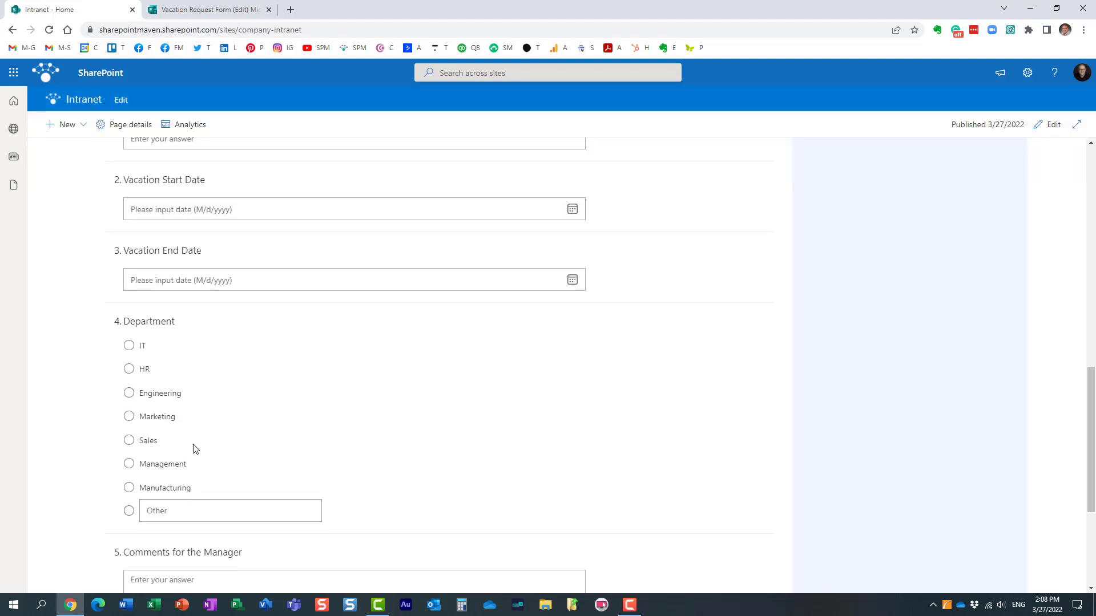
pyautogui.scroll(-3, 194, 447)
pyautogui.click(188, 471)
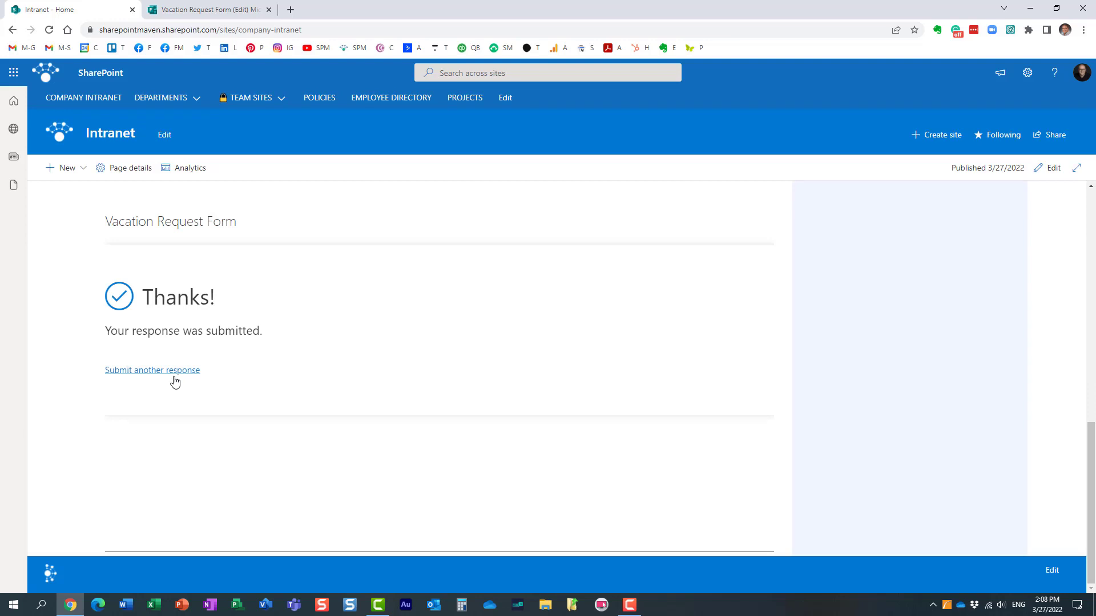
# Step: Expand the "How to change password" section again to view both FAQ sections open together
pyautogui.scroll(2, 190, 410)
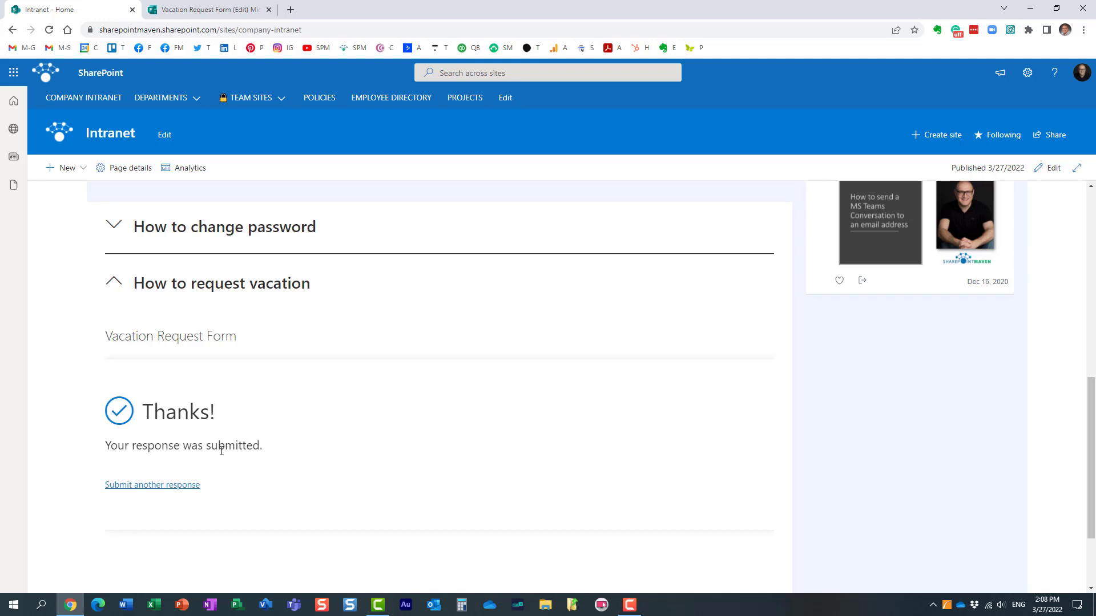
pyautogui.click(114, 229)
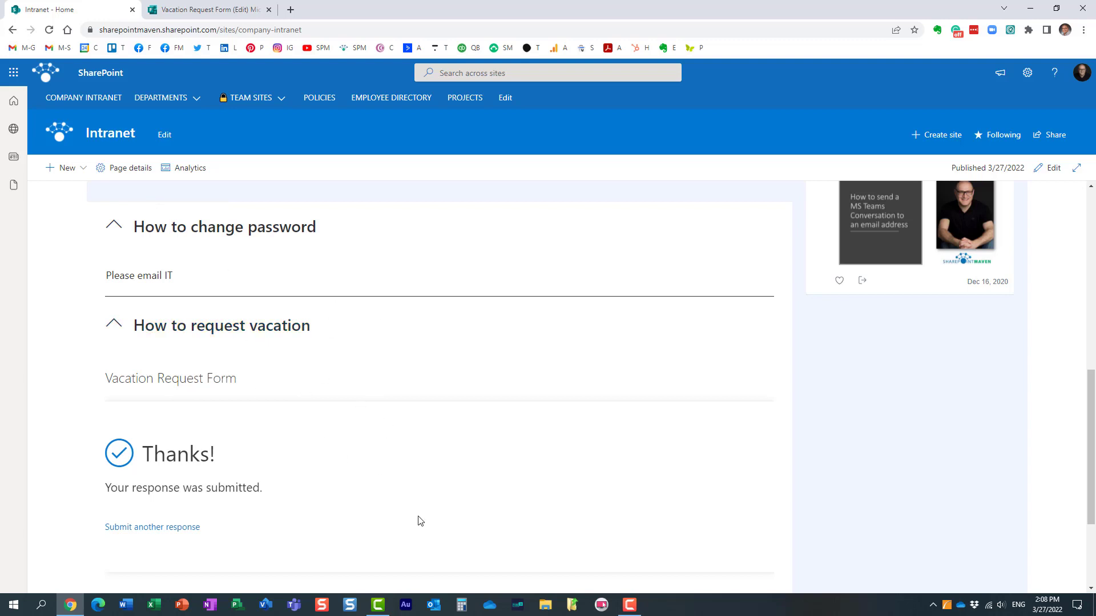
pyautogui.scroll(1, 420, 520)
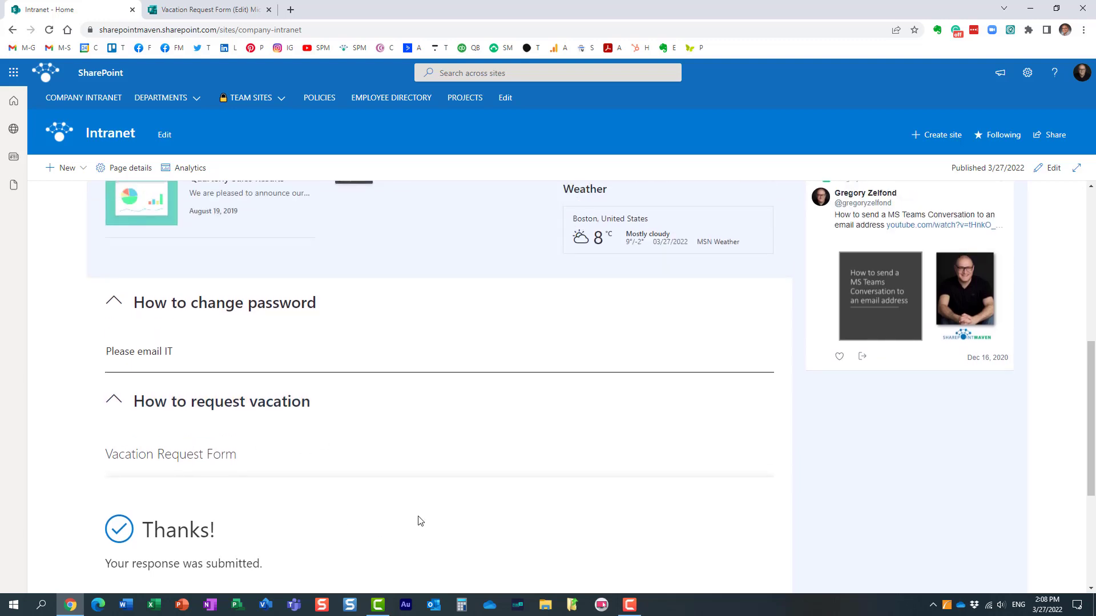